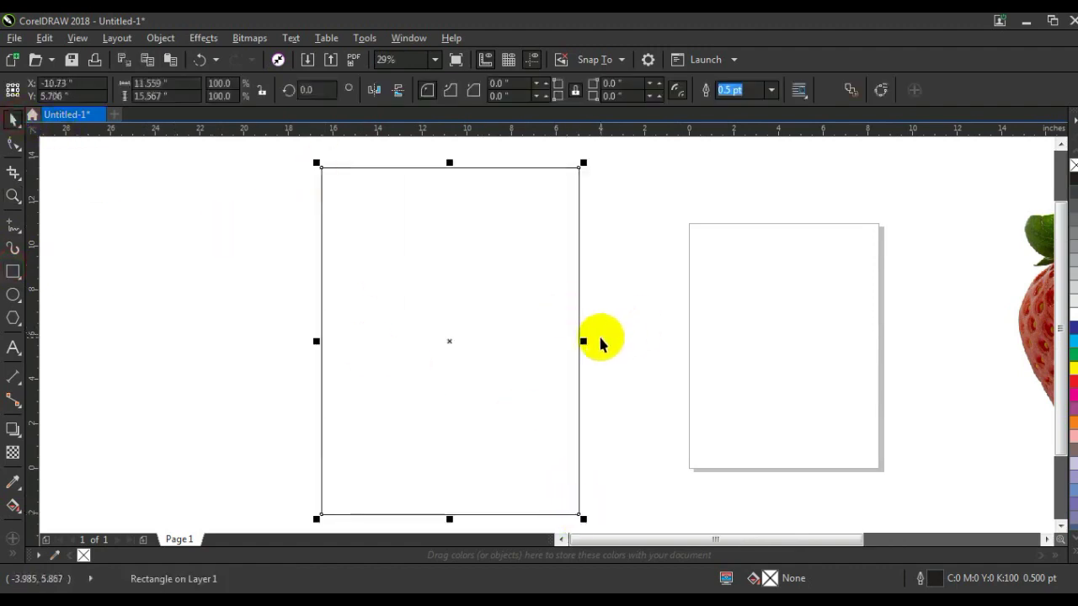
Step: Replace the rectangle with a square about 15.67 inches wide beside the page and fill it with red
{"action": "key", "text": "Delete"}
{"action": "left_click", "coordinate": [12, 272]}
{"action": "left_click_drag", "start_coordinate": [241, 178], "coordinate": [563, 500]}
{"action": "left_click", "coordinate": [13, 119]}
{"action": "left_click_drag", "start_coordinate": [569, 173], "coordinate": [581, 160]}
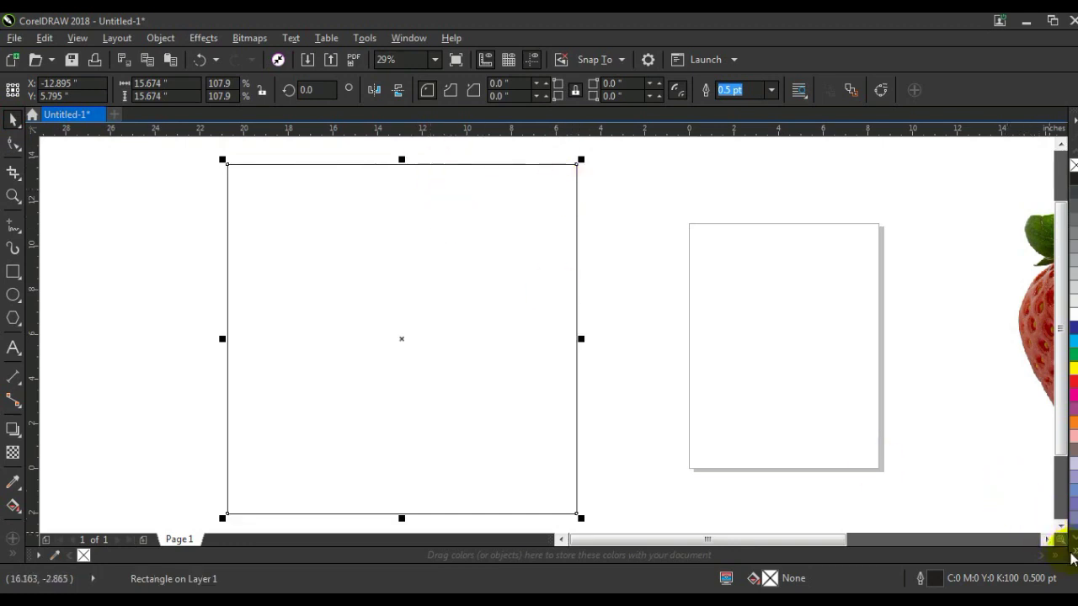
{"action": "left_click", "coordinate": [1072, 558]}
{"action": "left_click", "coordinate": [1019, 374]}
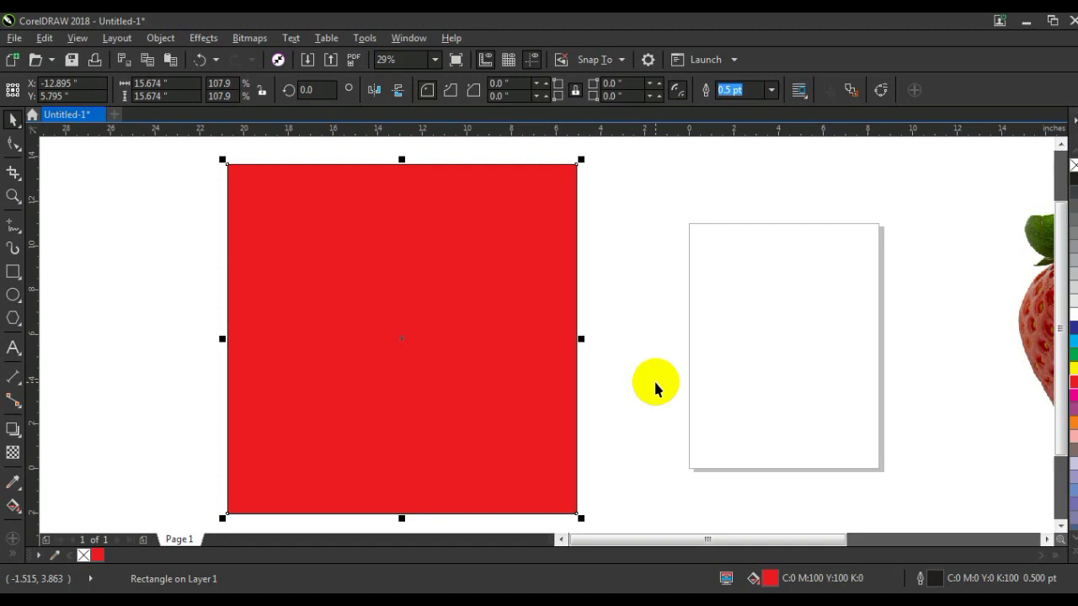
Step: Apply a centred elliptical fountain fill to the square, white in the middle fading to red, and remove its outline
{"action": "left_click", "coordinate": [13, 507]}
{"action": "left_click_drag", "start_coordinate": [383, 289], "coordinate": [410, 425]}
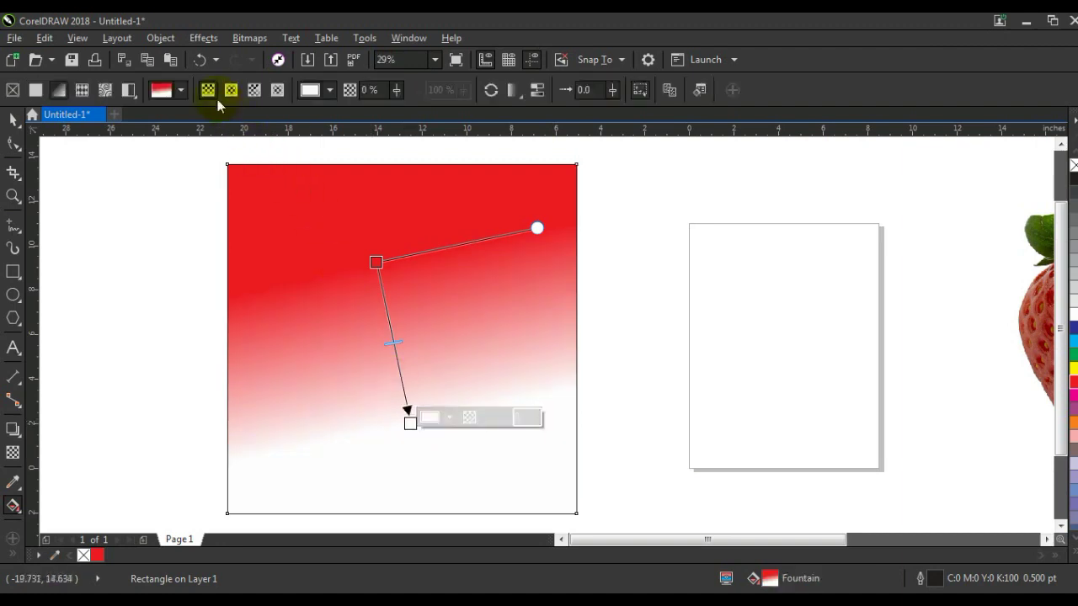
{"action": "left_click", "coordinate": [230, 91]}
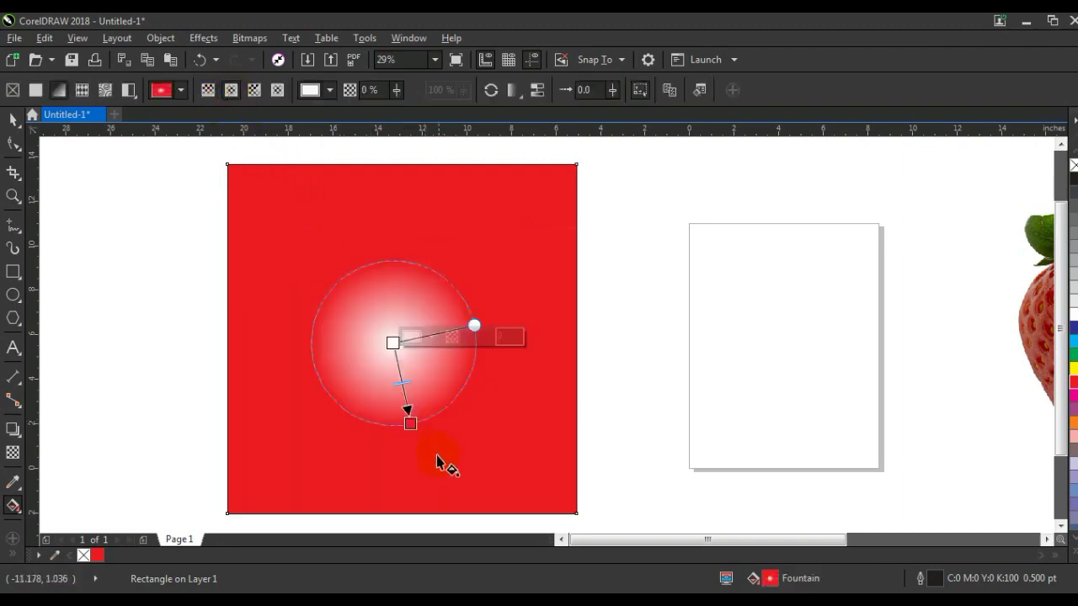
{"action": "left_click_drag", "start_coordinate": [411, 424], "coordinate": [436, 492]}
{"action": "left_click_drag", "start_coordinate": [397, 342], "coordinate": [402, 344]}
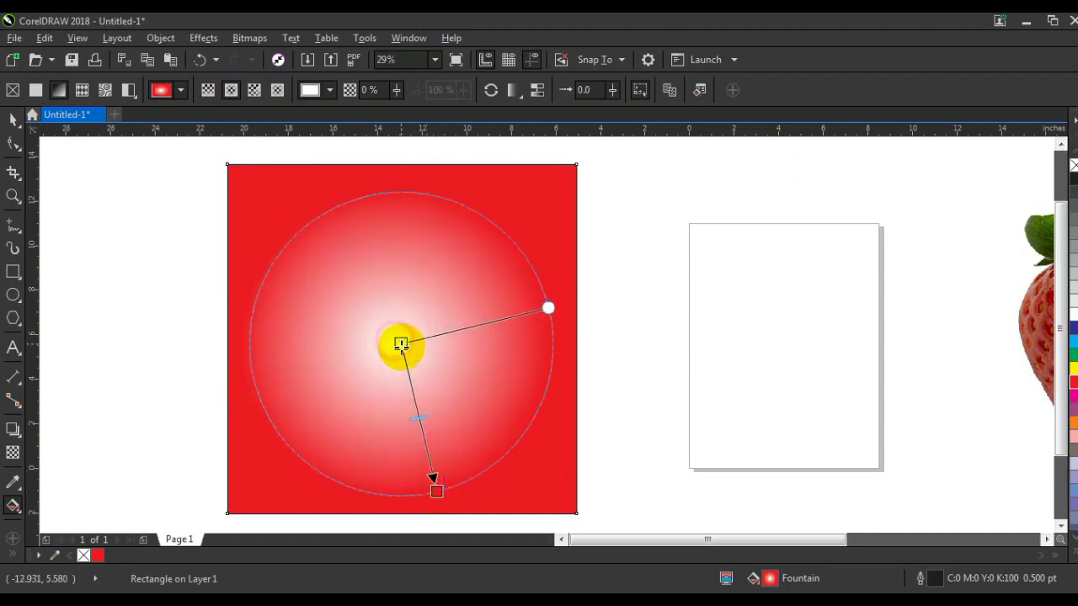
{"action": "left_click_drag", "start_coordinate": [419, 423], "coordinate": [422, 437]}
{"action": "left_click_drag", "start_coordinate": [437, 493], "coordinate": [442, 503]}
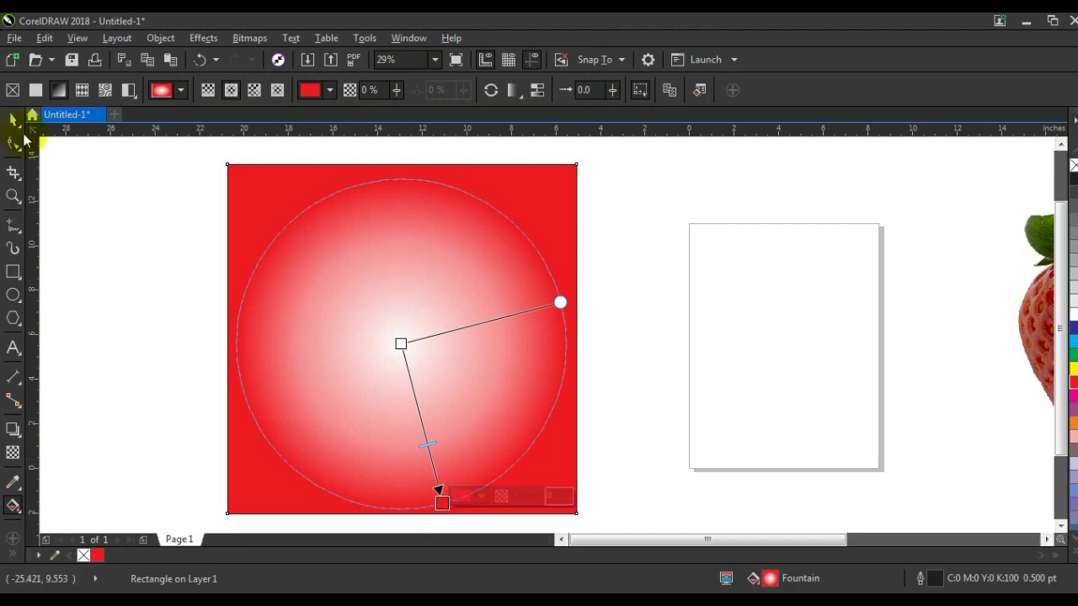
{"action": "left_click", "coordinate": [15, 121]}
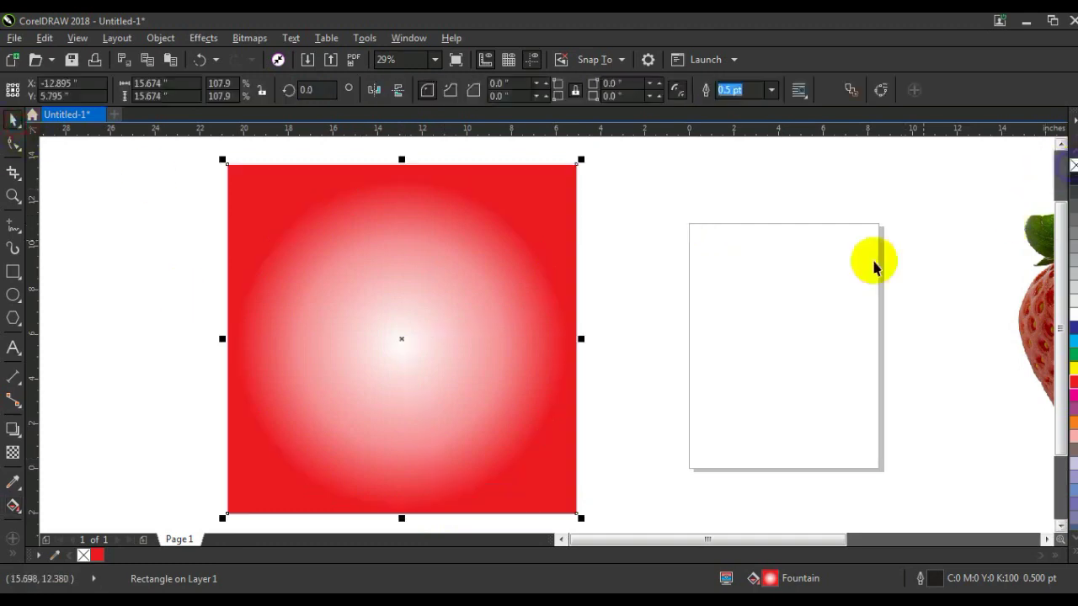
{"action": "left_click", "coordinate": [847, 260]}
Step: Place the strawberry photo over the gradient square, scale it down to fit inside and centre it
{"action": "left_click_drag", "start_coordinate": [1022, 320], "coordinate": [799, 322]}
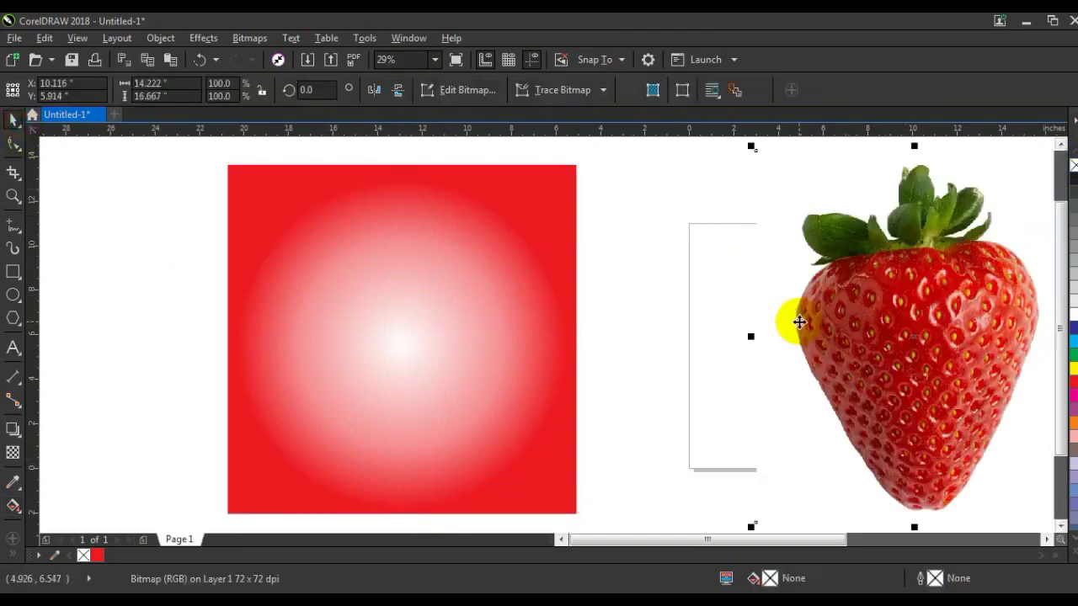
{"action": "left_click_drag", "start_coordinate": [720, 313], "coordinate": [345, 314]}
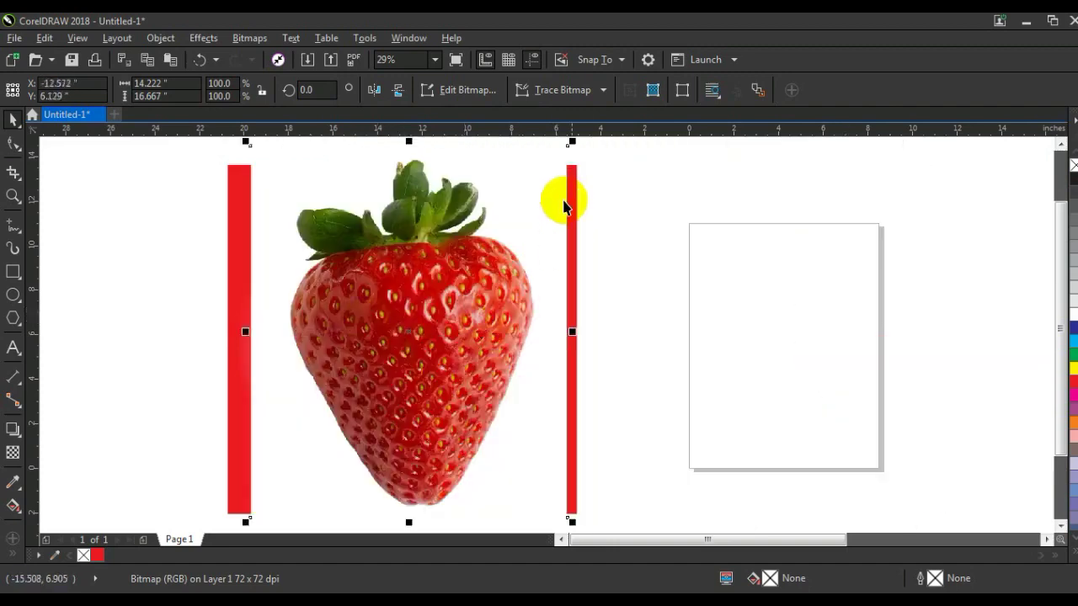
{"action": "left_click_drag", "start_coordinate": [576, 140], "coordinate": [532, 189]}
{"action": "left_click_drag", "start_coordinate": [471, 314], "coordinate": [462, 317]}
{"action": "left_click", "coordinate": [633, 348]}
Step: Trace the strawberry's leaves with straight Freehand segments from the tall middle leaf to the rightmost leaf's base on the fruit
{"action": "left_click", "coordinate": [13, 195]}
{"action": "left_click_drag", "start_coordinate": [289, 197], "coordinate": [515, 300]}
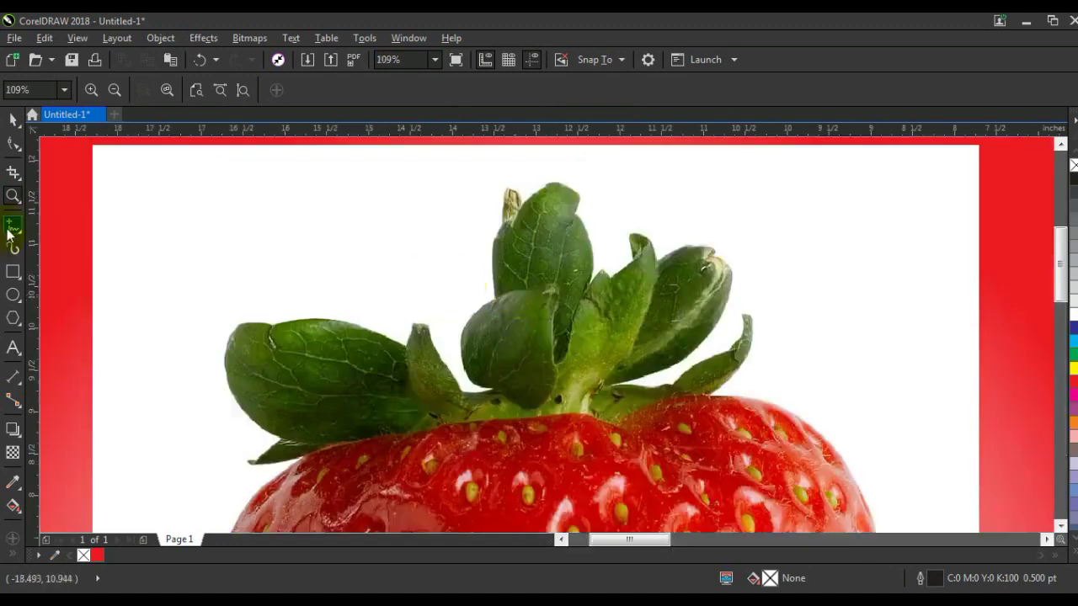
{"action": "left_click", "coordinate": [9, 230]}
{"action": "left_click", "coordinate": [502, 224]}
{"action": "left_click", "coordinate": [520, 208]}
{"action": "left_click", "coordinate": [572, 214]}
{"action": "left_click", "coordinate": [585, 289]}
{"action": "left_click", "coordinate": [602, 270]}
{"action": "left_click", "coordinate": [630, 259]}
{"action": "left_click", "coordinate": [652, 262]}
{"action": "left_click", "coordinate": [713, 257]}
{"action": "left_click", "coordinate": [707, 327]}
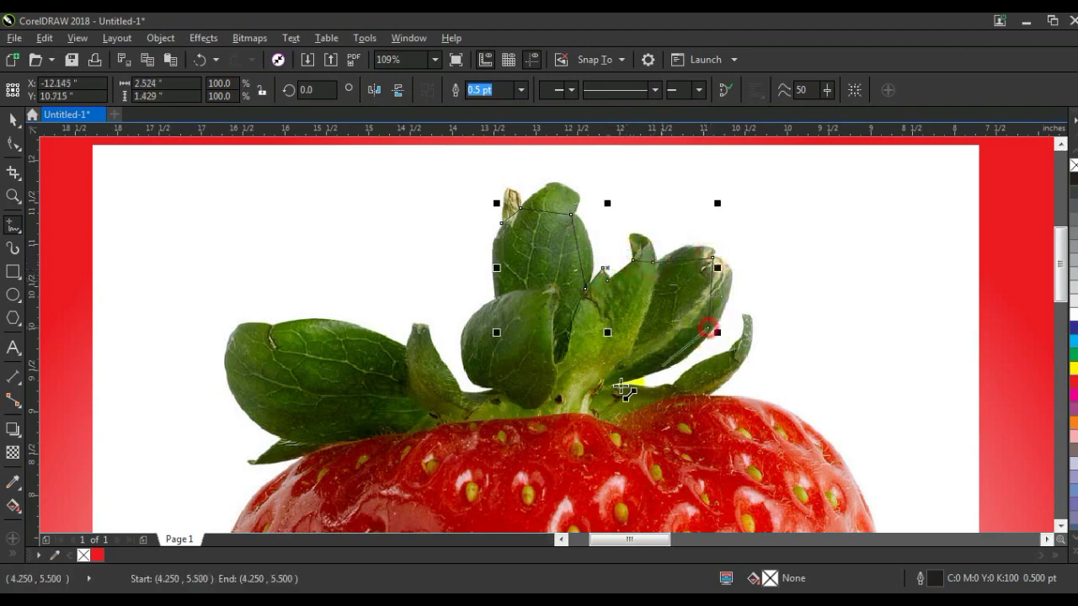
{"action": "left_click", "coordinate": [670, 386]}
{"action": "left_click", "coordinate": [745, 340]}
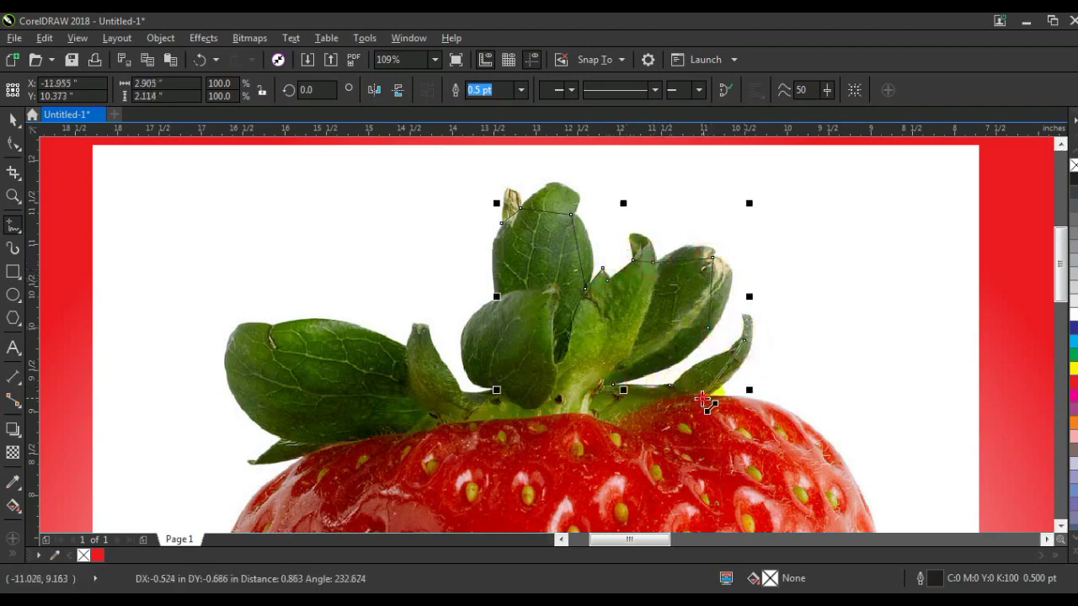
{"action": "left_click", "coordinate": [703, 398]}
Step: Set the traced line's outline to 4.0 pt yellow
{"action": "left_click", "coordinate": [523, 91]}
{"action": "left_click", "coordinate": [489, 186]}
{"action": "right_click", "coordinate": [1074, 368]}
Step: Continue the traced line from the tall middle leaf around the left leaves to where they meet the fruit
{"action": "left_click", "coordinate": [496, 296]}
{"action": "left_click", "coordinate": [496, 388]}
{"action": "left_click", "coordinate": [462, 393]}
{"action": "left_click", "coordinate": [417, 324]}
{"action": "left_click", "coordinate": [409, 348]}
{"action": "left_click", "coordinate": [274, 327]}
{"action": "left_click", "coordinate": [239, 326]}
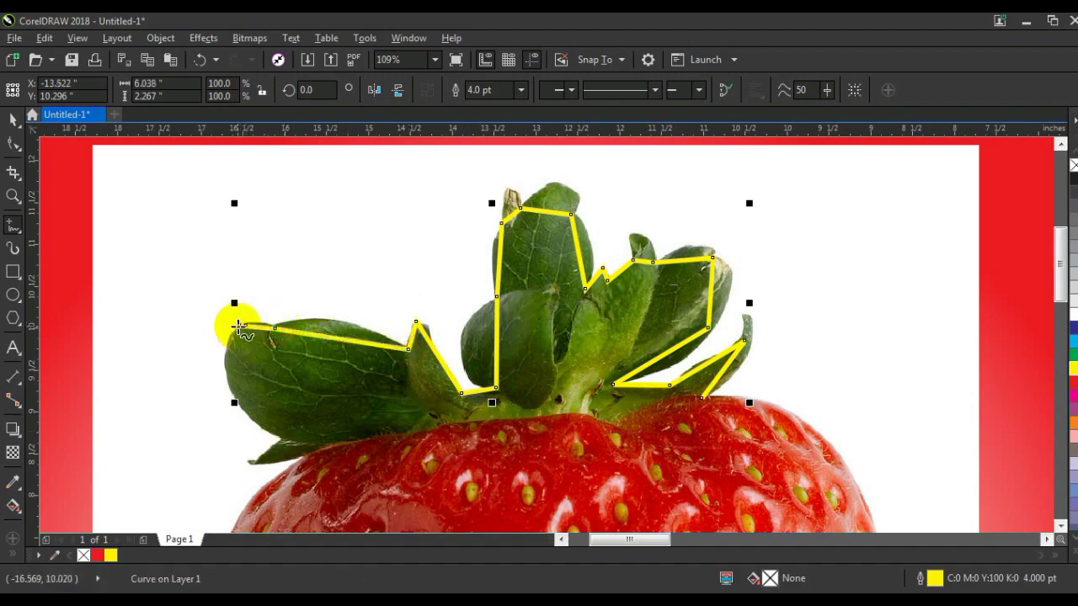
{"action": "left_click", "coordinate": [247, 457]}
{"action": "key", "text": "ctrl+z"}
{"action": "left_click", "coordinate": [240, 328]}
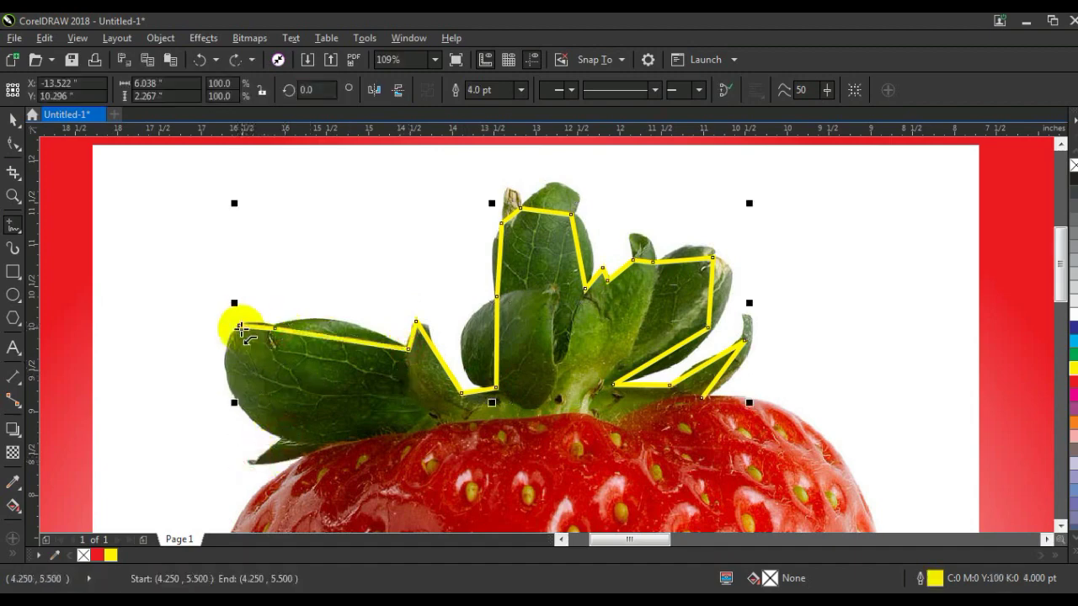
{"action": "left_click", "coordinate": [285, 438]}
{"action": "left_click", "coordinate": [251, 462]}
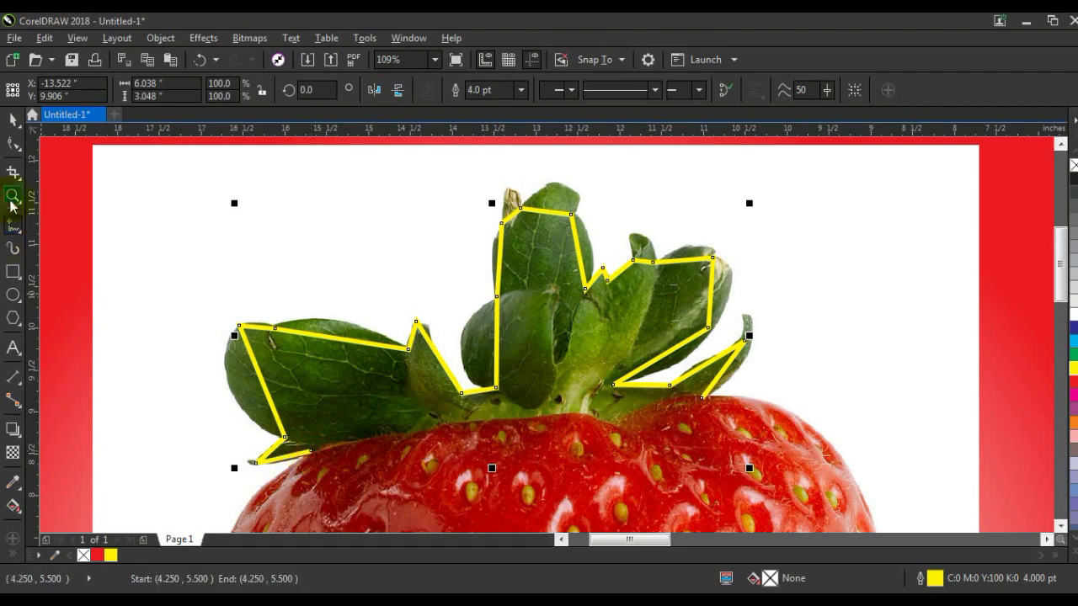
Step: Trace the strawberry's body with straight segments down the left side, across the tip and up the right, closing the outline
{"action": "left_click", "coordinate": [12, 202]}
{"action": "key", "text": "F4"}
{"action": "left_click_drag", "start_coordinate": [225, 241], "coordinate": [633, 479]}
{"action": "left_click", "coordinate": [13, 225]}
{"action": "left_click", "coordinate": [397, 195]}
{"action": "left_click", "coordinate": [362, 305]}
{"action": "left_click", "coordinate": [455, 471]}
{"action": "left_click", "coordinate": [563, 476]}
{"action": "left_click", "coordinate": [654, 283]}
{"action": "left_click", "coordinate": [592, 145]}
Step: Select all nodes of the traced strawberry outline and convert its segments to curves
{"action": "left_click", "coordinate": [12, 143]}
{"action": "scroll", "coordinate": [539, 286], "scroll_direction": "down", "scroll_amount": 2}
{"action": "left_click_drag", "start_coordinate": [400, 176], "coordinate": [560, 374]}
{"action": "scroll", "coordinate": [582, 392], "scroll_direction": "up", "scroll_amount": 2}
{"action": "left_click", "coordinate": [233, 93]}
Step: Bend the outline's segments to follow the edges of the left leaf and the left side of the middle leaves
{"action": "left_click", "coordinate": [13, 196]}
{"action": "left_click_drag", "start_coordinate": [323, 225], "coordinate": [558, 394]}
{"action": "key", "text": "F10"}
{"action": "left_click_drag", "start_coordinate": [503, 344], "coordinate": [468, 337]}
{"action": "scroll", "coordinate": [506, 347], "scroll_direction": "up", "scroll_amount": 5}
{"action": "left_click_drag", "start_coordinate": [582, 294], "coordinate": [579, 275]}
{"action": "left_click_drag", "start_coordinate": [744, 301], "coordinate": [715, 297]}
{"action": "left_click_drag", "start_coordinate": [745, 220], "coordinate": [732, 210]}
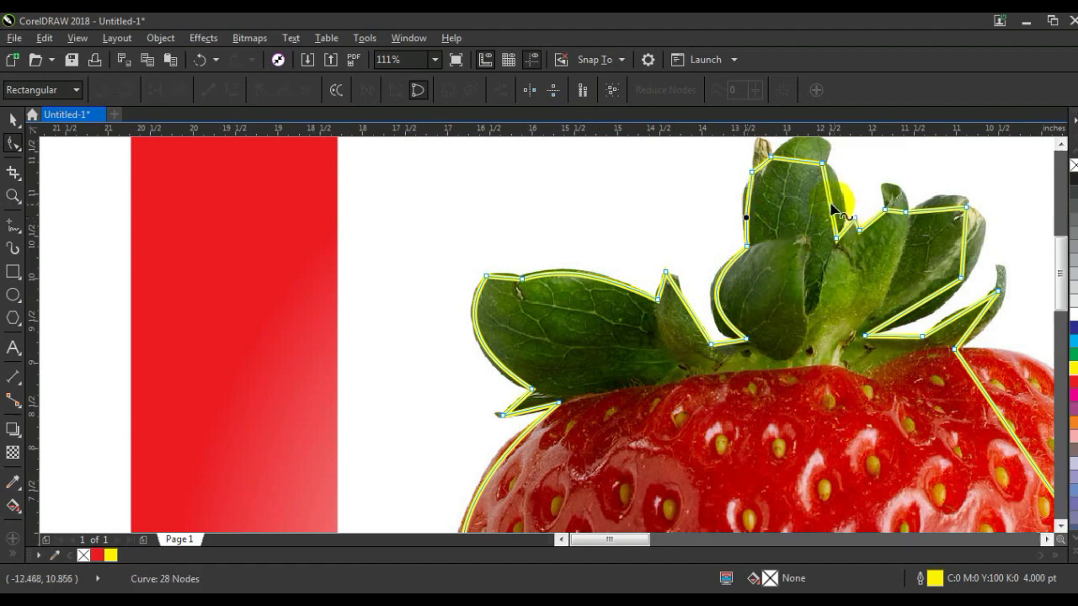
Step: Bend the remaining leaf segments to follow the tip of the tall middle leaf and the leaves on the right
{"action": "left_click_drag", "start_coordinate": [799, 163], "coordinate": [806, 151]}
{"action": "left_click_drag", "start_coordinate": [895, 210], "coordinate": [898, 201]}
{"action": "left_click_drag", "start_coordinate": [943, 209], "coordinate": [943, 201]}
{"action": "left_click_drag", "start_coordinate": [964, 225], "coordinate": [978, 229]}
{"action": "left_click", "coordinate": [931, 303]}
{"action": "left_click_drag", "start_coordinate": [931, 303], "coordinate": [982, 323]}
Step: Bend the body segments to follow the strawberry's right shoulder, left side and rounded tip
{"action": "key", "text": "shift+F2"}
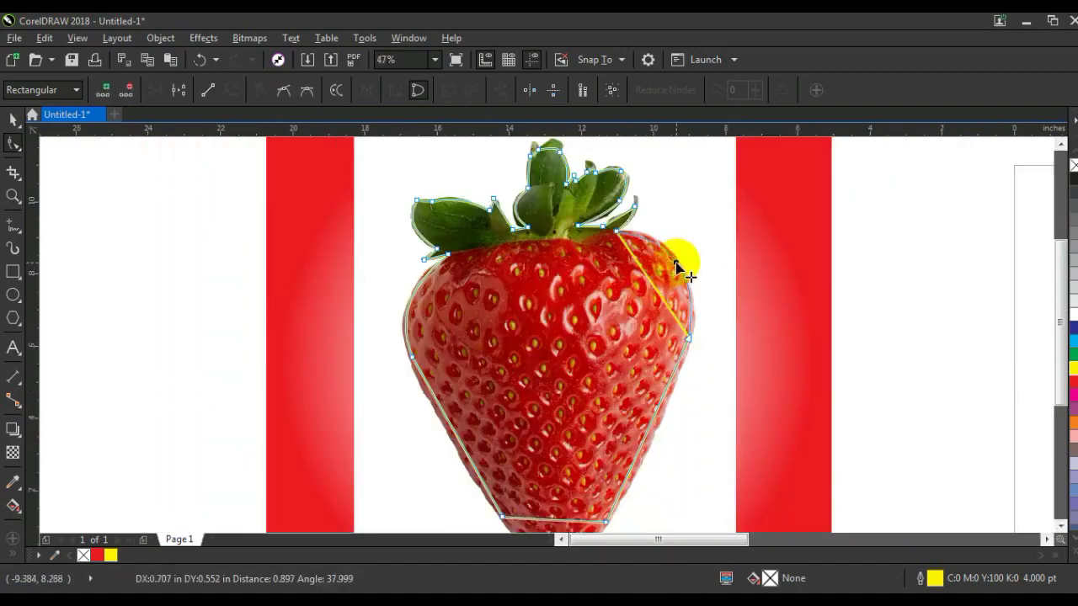
{"action": "left_click_drag", "start_coordinate": [449, 419], "coordinate": [441, 419]}
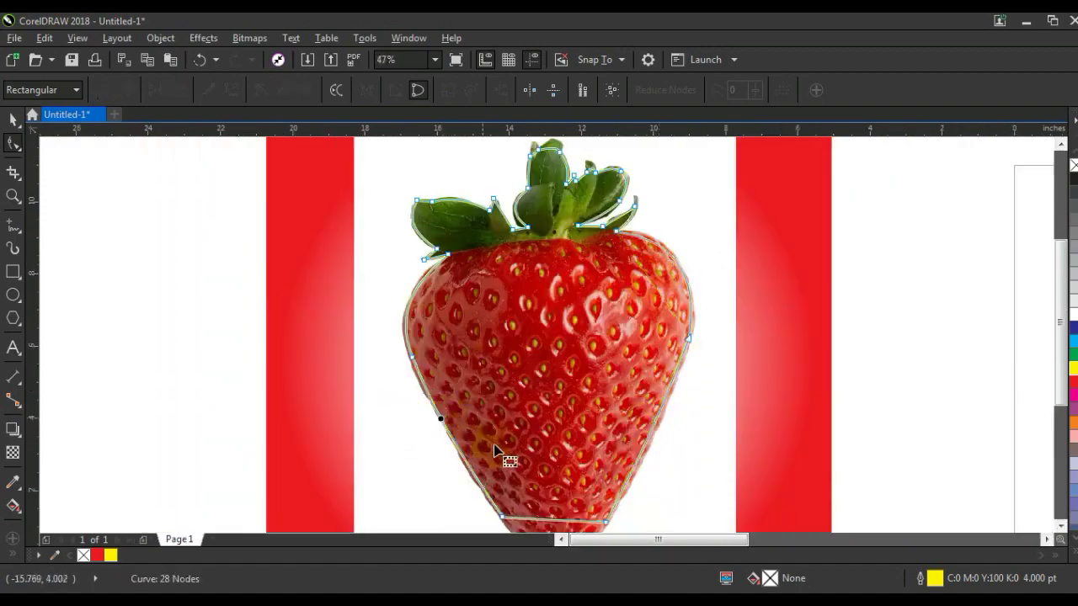
{"action": "left_click", "coordinate": [12, 197]}
{"action": "left_click_drag", "start_coordinate": [459, 459], "coordinate": [616, 547]}
{"action": "left_click", "coordinate": [13, 143]}
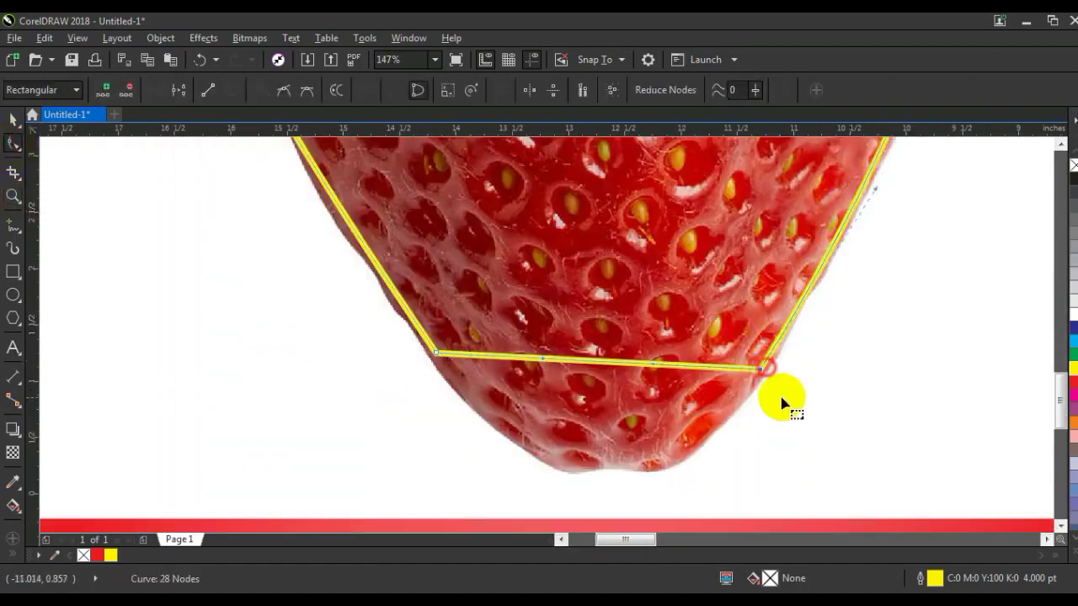
{"action": "left_click_drag", "start_coordinate": [655, 378], "coordinate": [586, 456]}
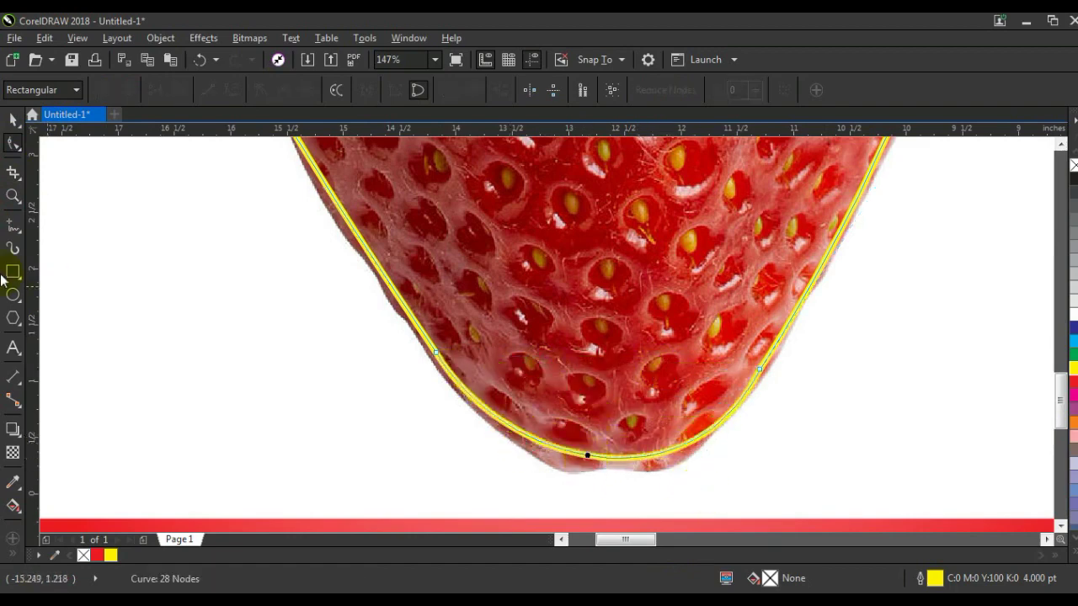
Step: PowerClip the strawberry photo inside the traced outline and remove the yellow outline colour
{"action": "left_click", "coordinate": [8, 198]}
{"action": "scroll", "coordinate": [623, 309], "scroll_direction": "down", "scroll_amount": 5}
{"action": "scroll", "coordinate": [691, 433], "scroll_direction": "up", "scroll_amount": 1}
{"action": "left_click", "coordinate": [13, 118]}
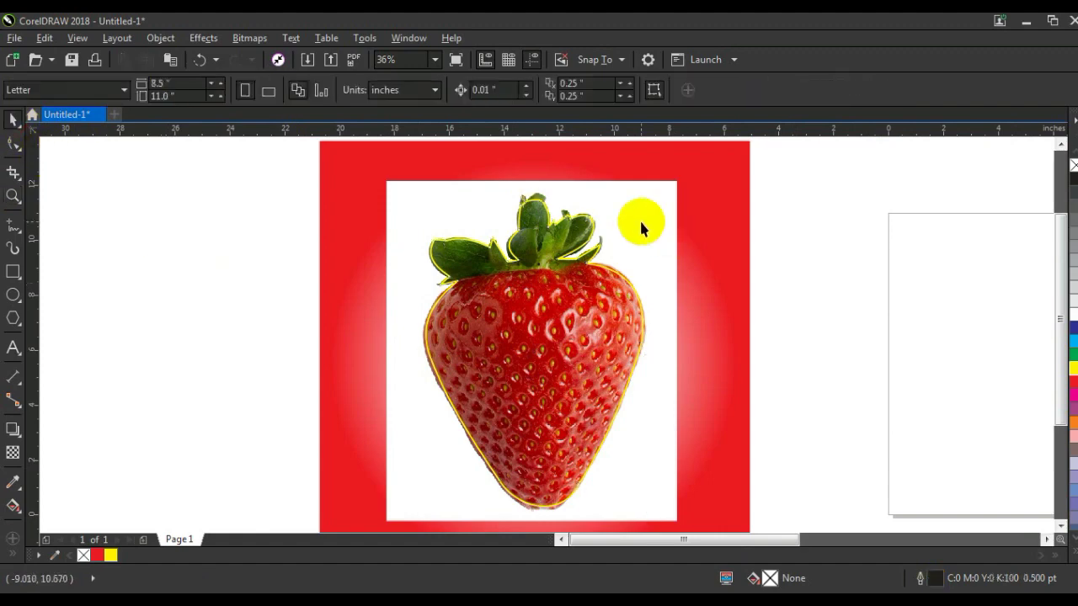
{"action": "right_click", "coordinate": [640, 229]}
{"action": "left_click", "coordinate": [677, 127]}
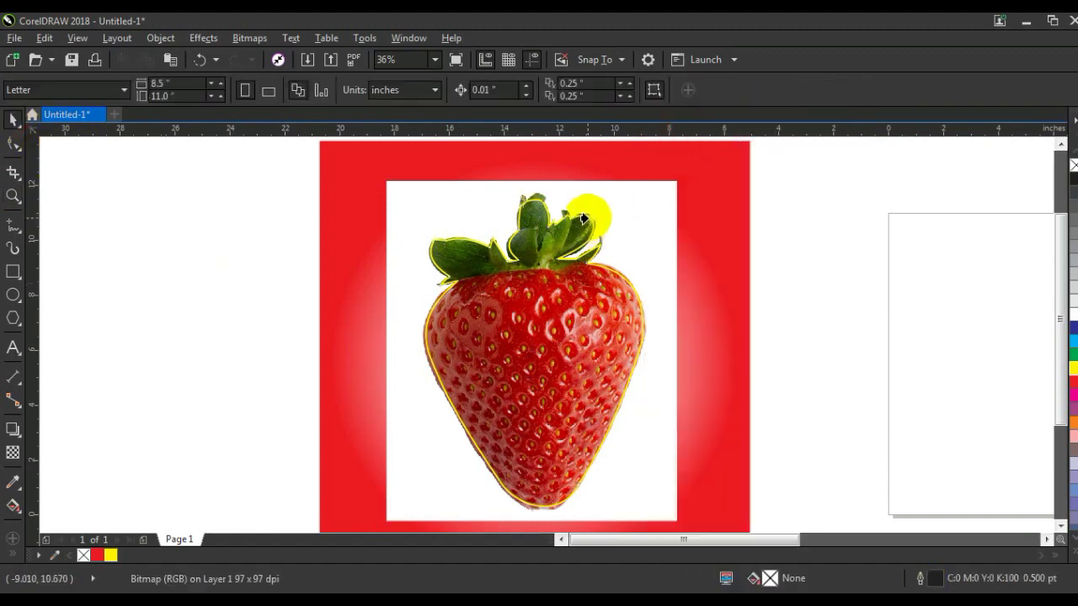
{"action": "left_click", "coordinate": [588, 217]}
{"action": "right_click", "coordinate": [1073, 165]}
{"action": "left_click", "coordinate": [948, 289]}
{"action": "left_click", "coordinate": [558, 353]}
{"action": "left_click", "coordinate": [811, 383]}
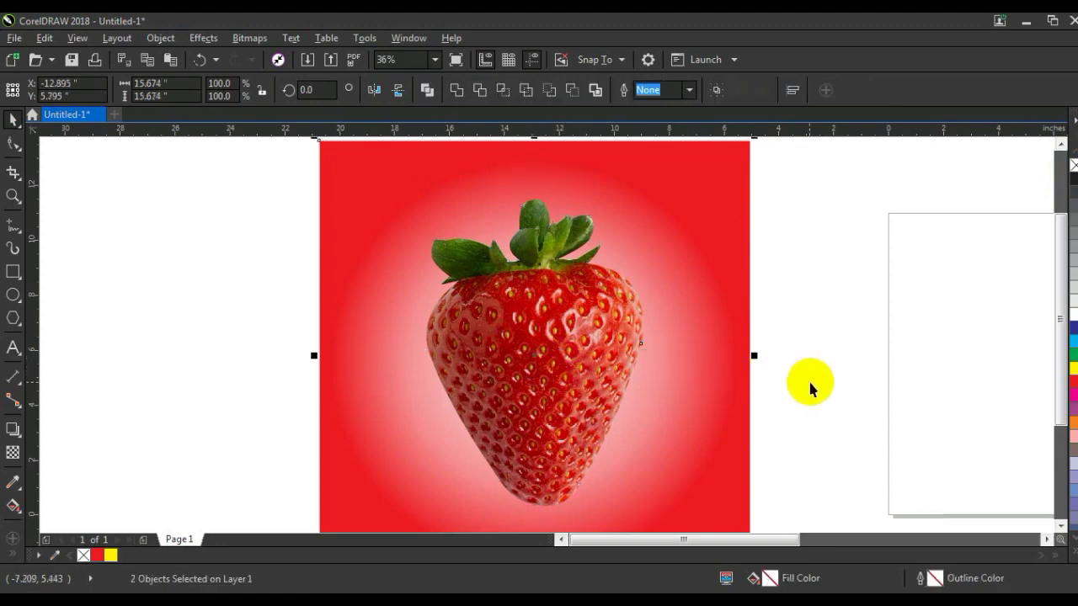
Step: Draw a horizontal line about 9.6 inches long across the strawberry's upper body and set its width to 4.0 pt
{"action": "left_click", "coordinate": [13, 195]}
{"action": "left_click_drag", "start_coordinate": [702, 465], "coordinate": [847, 513]}
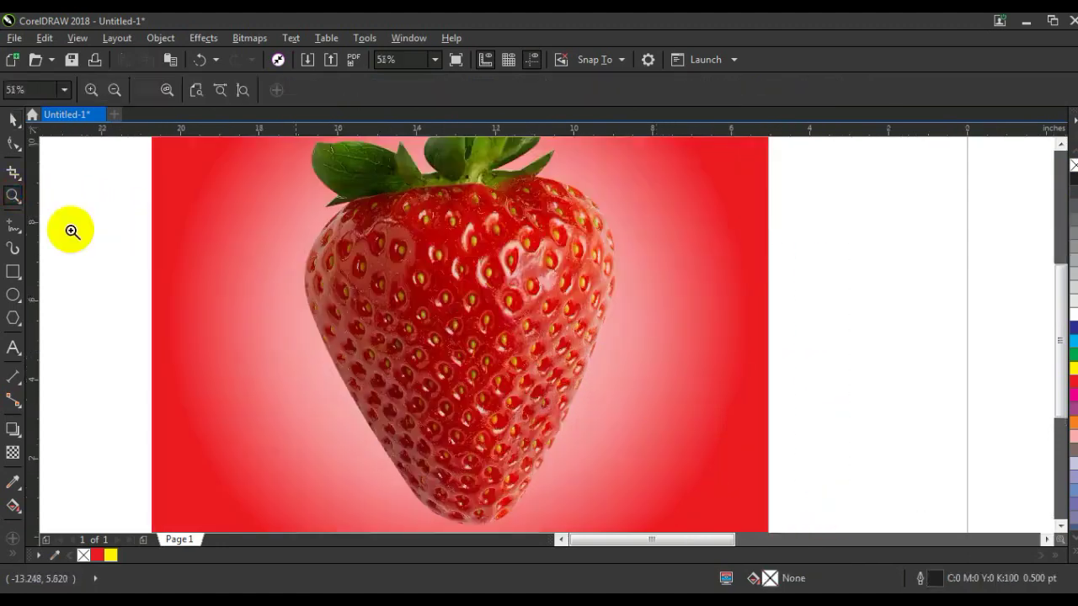
{"action": "left_click", "coordinate": [14, 228]}
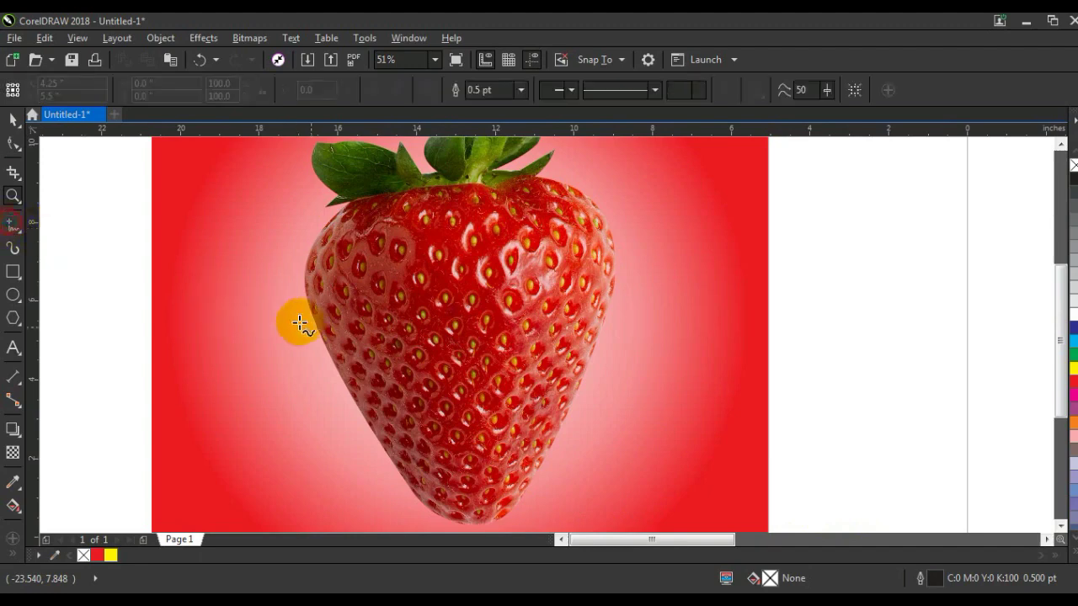
{"action": "left_click", "coordinate": [268, 283]}
{"action": "left_click", "coordinate": [652, 282]}
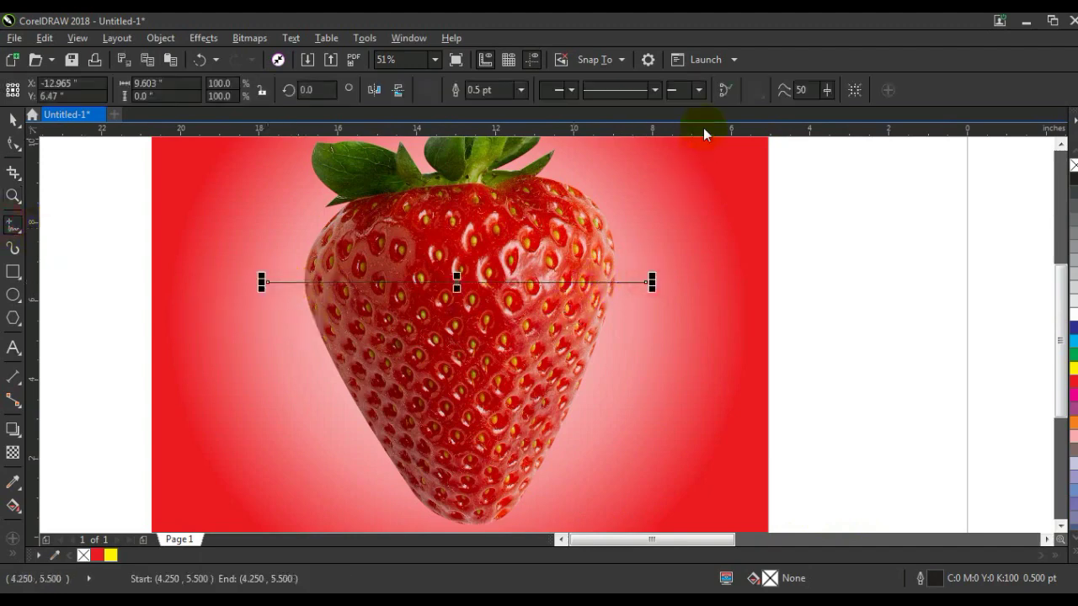
{"action": "left_click", "coordinate": [522, 90]}
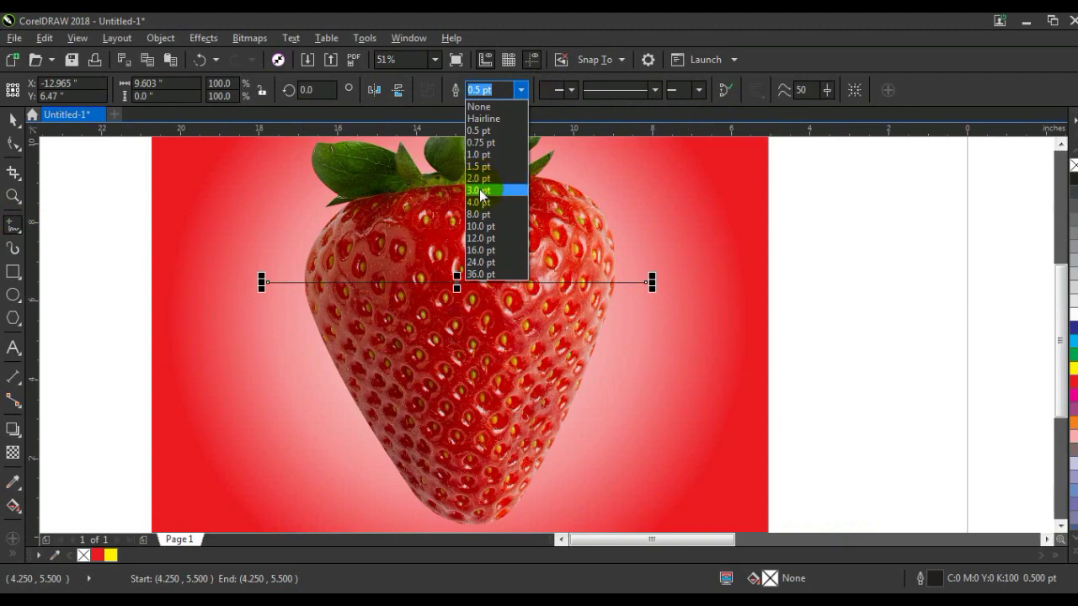
{"action": "left_click", "coordinate": [480, 191]}
{"action": "left_click", "coordinate": [524, 92]}
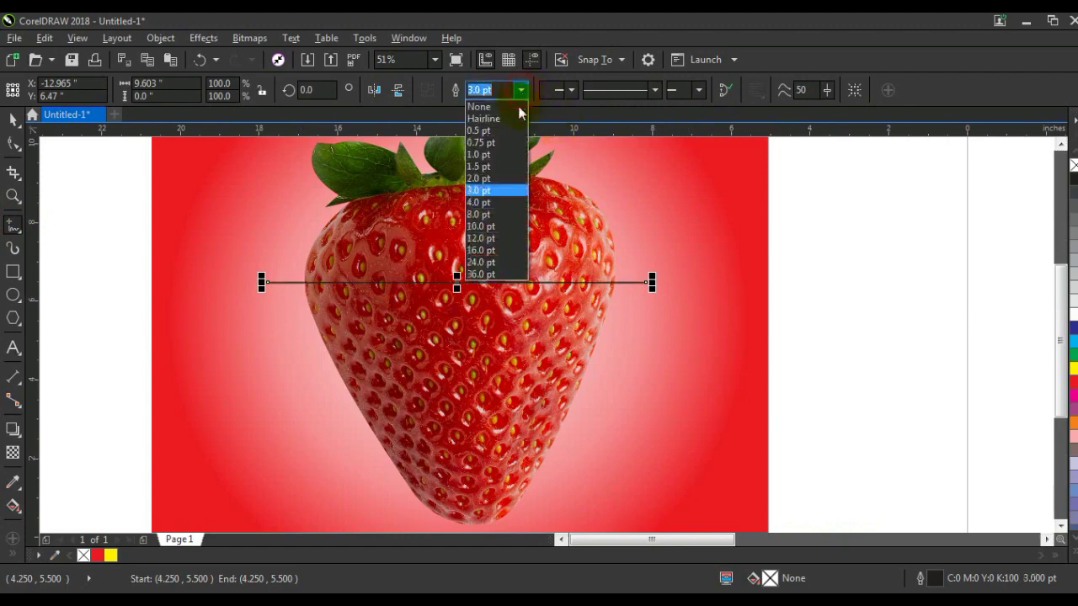
{"action": "left_click", "coordinate": [480, 202]}
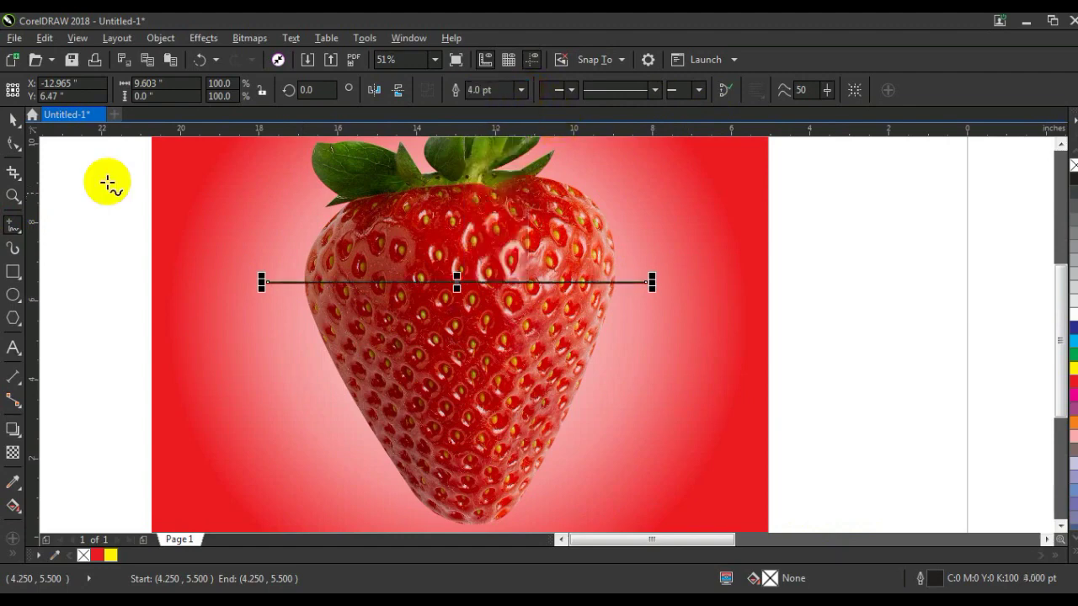
Step: Convert the horizontal line to a curve and bow its middle slightly downward across the strawberry
{"action": "left_click", "coordinate": [14, 143]}
{"action": "left_click_drag", "start_coordinate": [162, 233], "coordinate": [692, 320]}
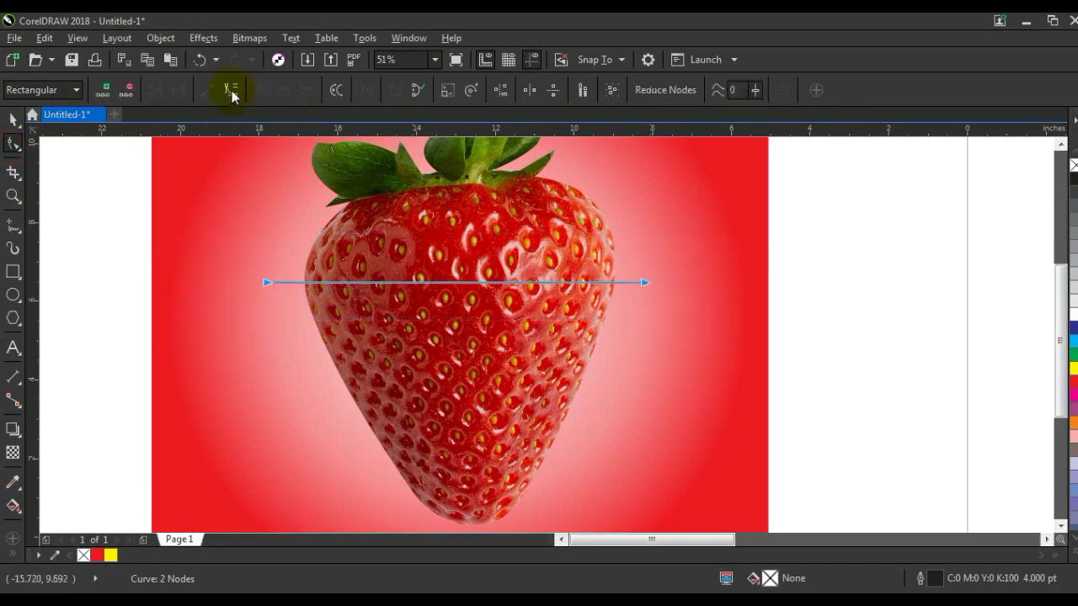
{"action": "mouse_move", "coordinate": [464, 284]}
{"action": "left_mouse_down"}
{"action": "mouse_move", "coordinate": [467, 306]}
{"action": "mouse_move", "coordinate": [458, 301]}
{"action": "left_mouse_up"}
Step: Copy the curved line twice down the strawberry at roughly even spacing and combine the three lines into one object
{"action": "left_click", "coordinate": [13, 123]}
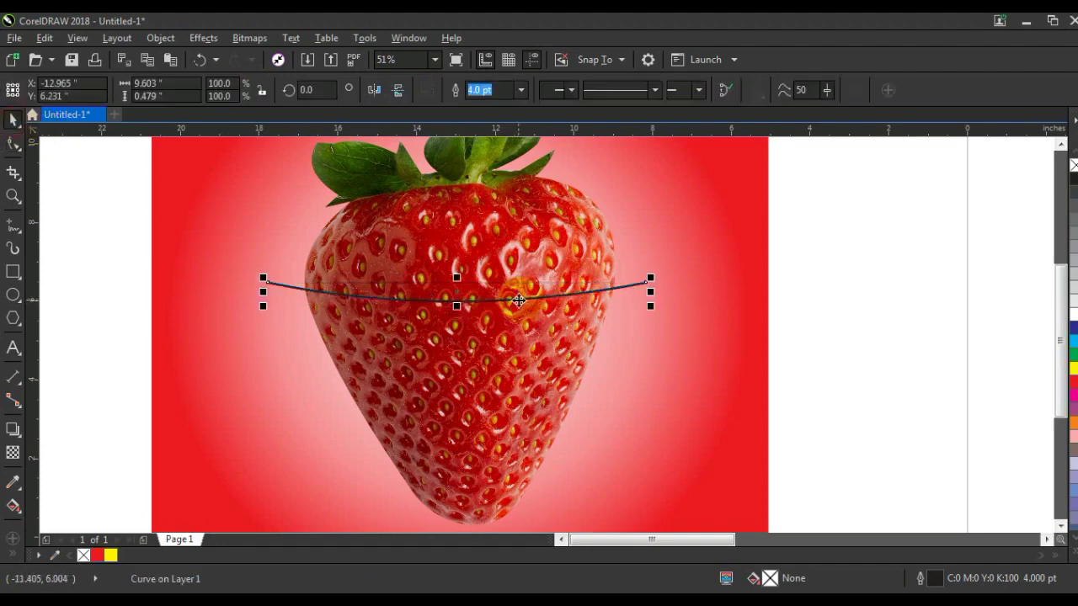
{"action": "left_click", "coordinate": [634, 288]}
{"action": "left_click_drag", "start_coordinate": [634, 289], "coordinate": [622, 424]}
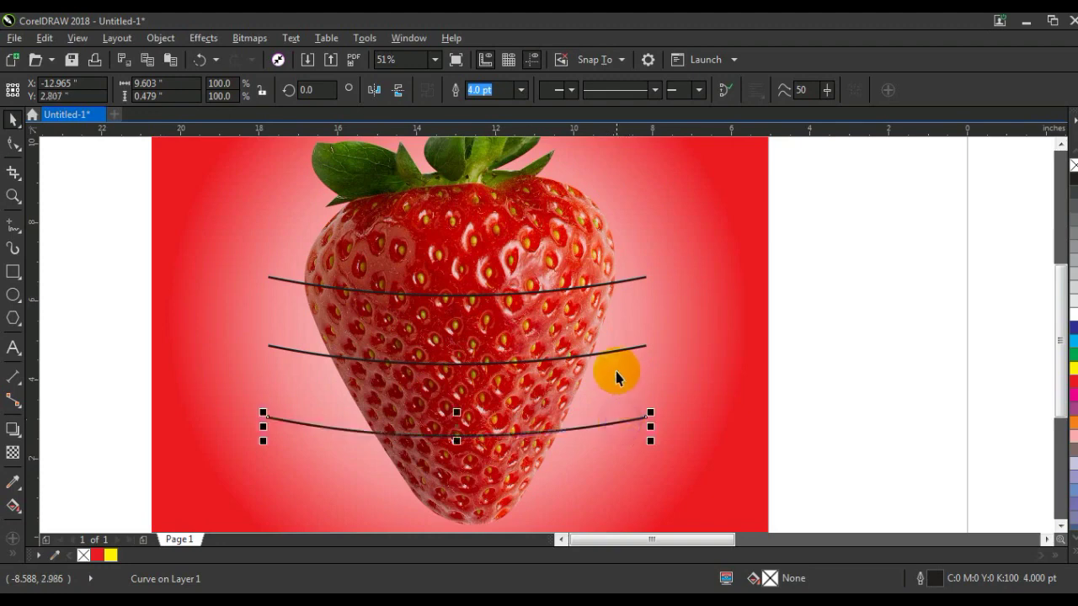
{"action": "left_click", "coordinate": [628, 346], "text": "shift"}
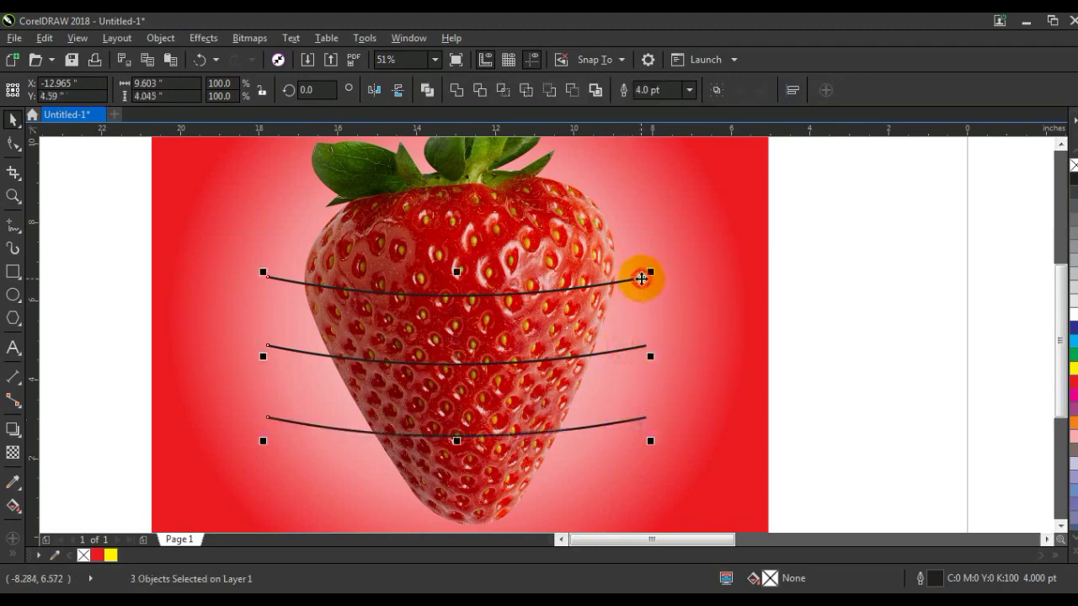
{"action": "left_click", "coordinate": [426, 90]}
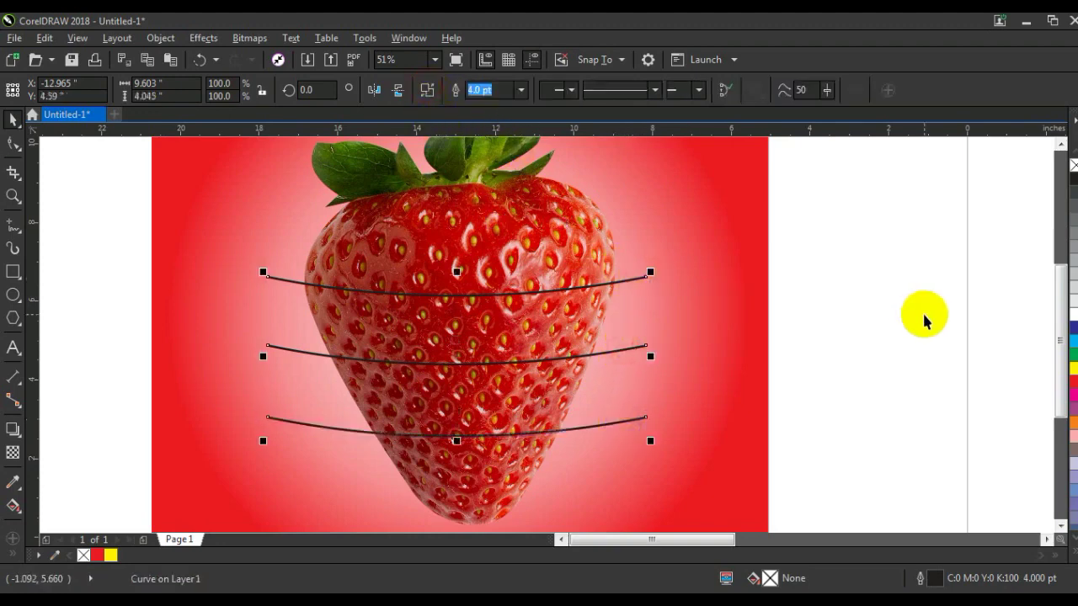
Step: Trim the strawberry with the combined curved lines and delete the lines
{"action": "left_click", "coordinate": [587, 223], "text": "shift"}
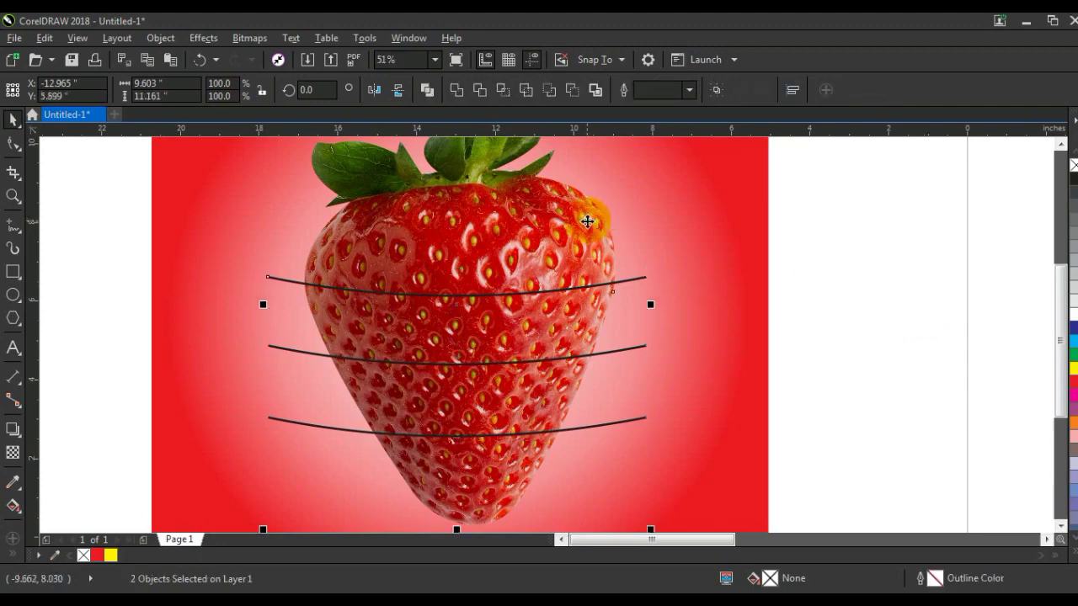
{"action": "left_click", "coordinate": [482, 92]}
{"action": "left_click", "coordinate": [830, 288]}
{"action": "left_click", "coordinate": [642, 278]}
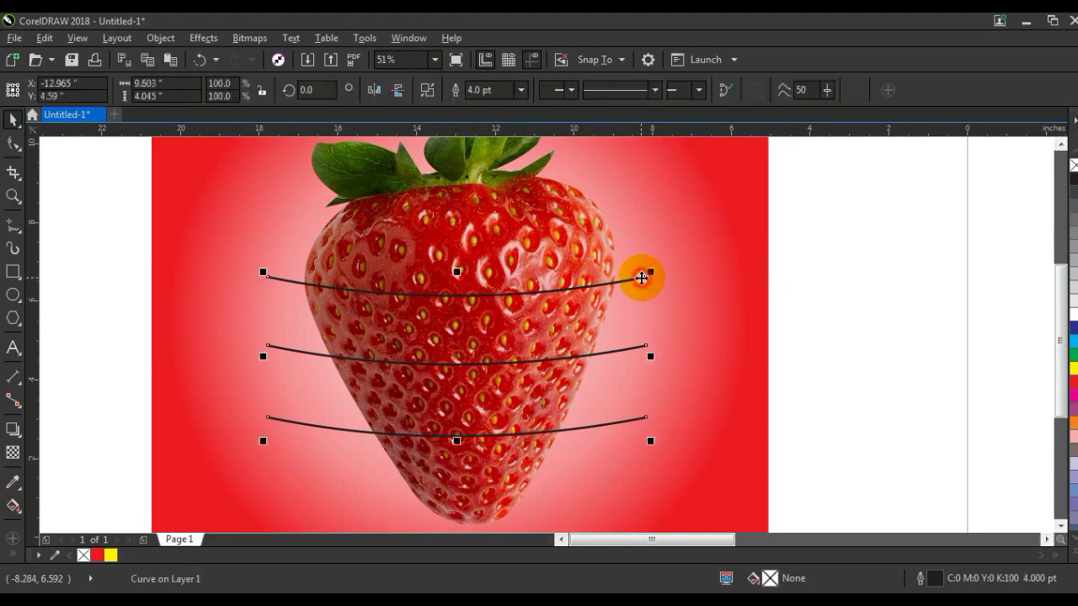
{"action": "key", "text": "Delete"}
Step: Break the trimmed strawberry apart into separate slices
{"action": "left_click", "coordinate": [593, 337]}
{"action": "left_click", "coordinate": [427, 90]}
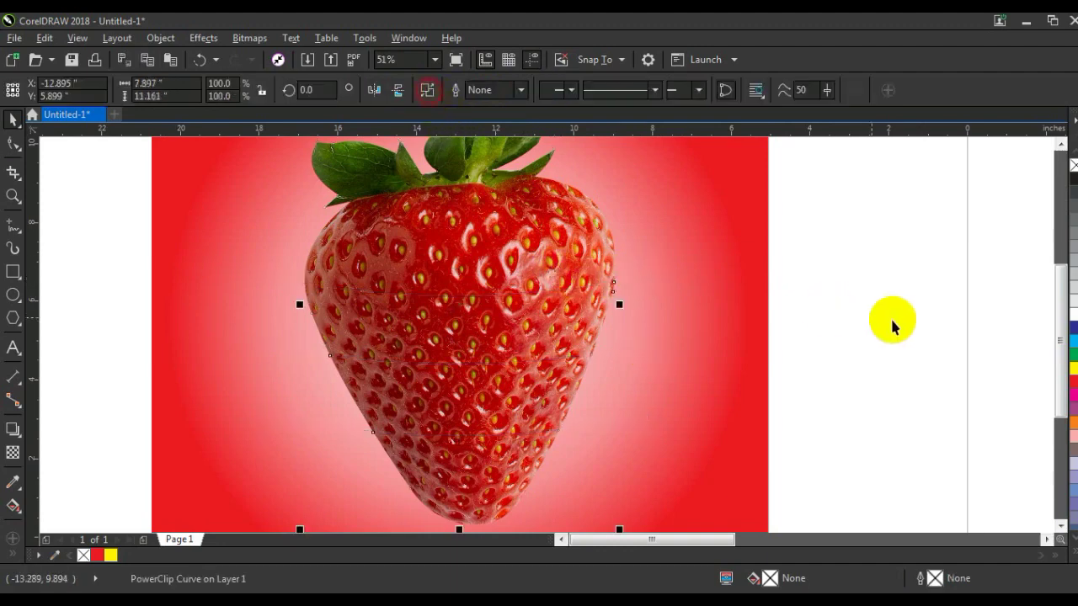
{"action": "left_click", "coordinate": [892, 320]}
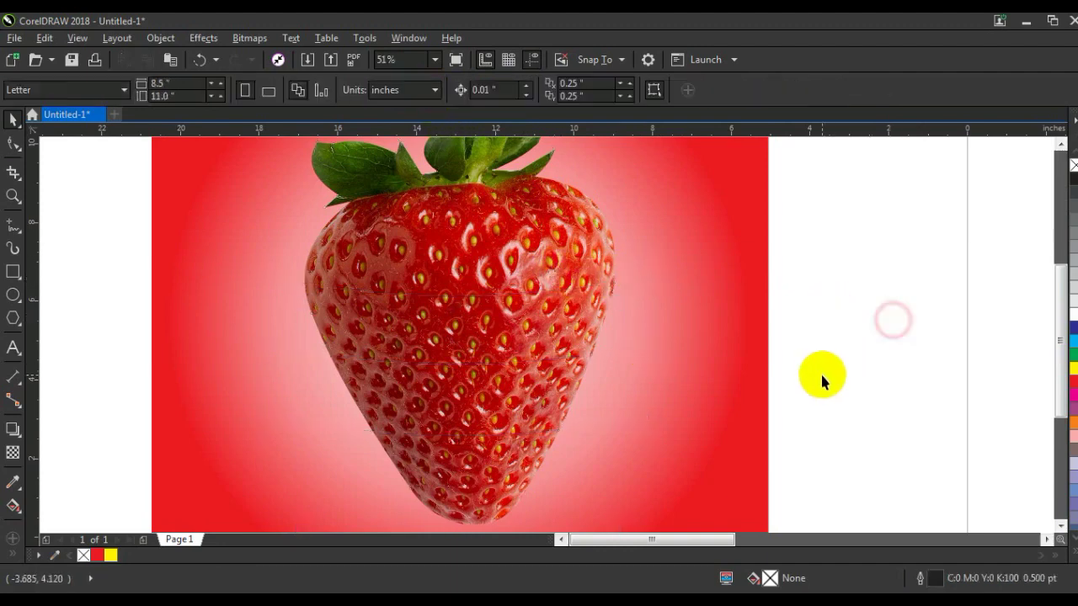
Step: Move the lower three slices progressively downward to leave narrow, even gaps between all four strawberry slices
{"action": "left_click", "coordinate": [1059, 525]}
{"action": "left_click", "coordinate": [499, 403]}
{"action": "left_click_drag", "start_coordinate": [499, 402], "coordinate": [499, 409]}
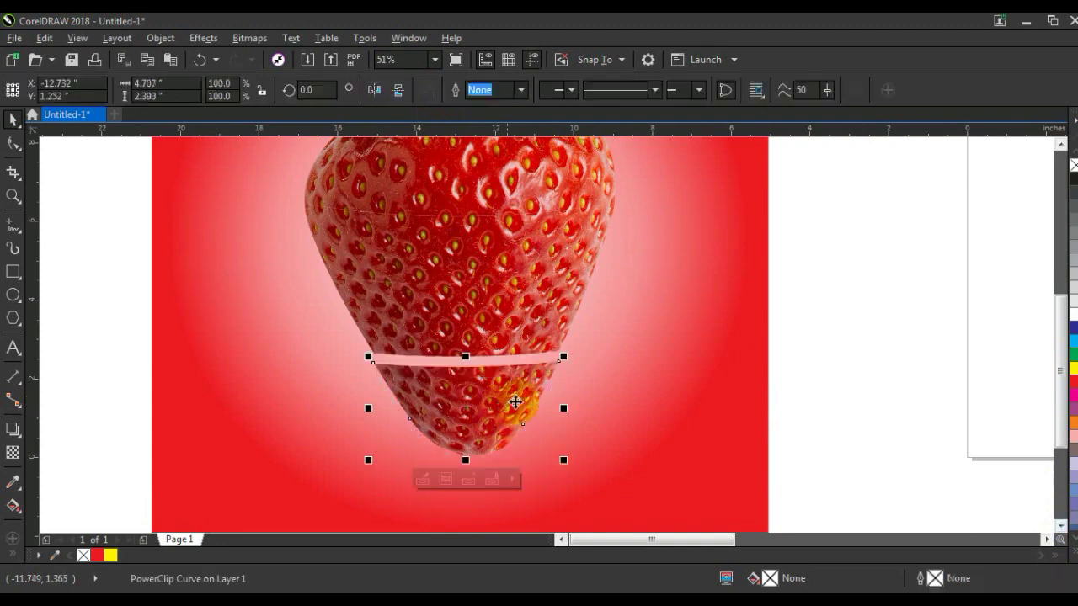
{"action": "left_click", "coordinate": [502, 325], "text": "shift"}
{"action": "left_click_drag", "start_coordinate": [497, 327], "coordinate": [493, 334]}
{"action": "left_click", "coordinate": [566, 249], "text": "shift"}
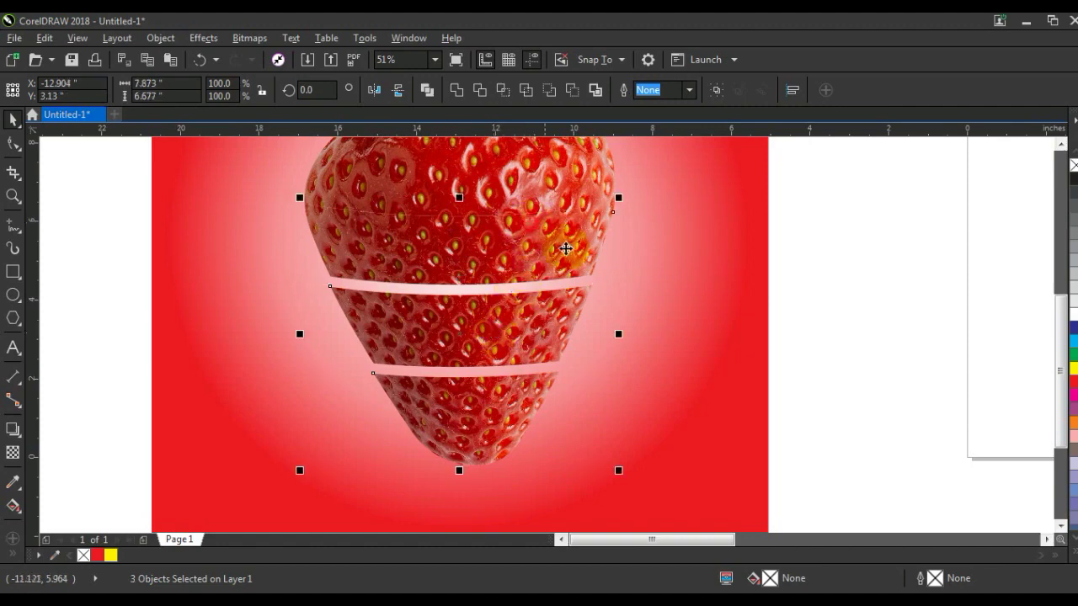
{"action": "left_click_drag", "start_coordinate": [554, 241], "coordinate": [549, 253]}
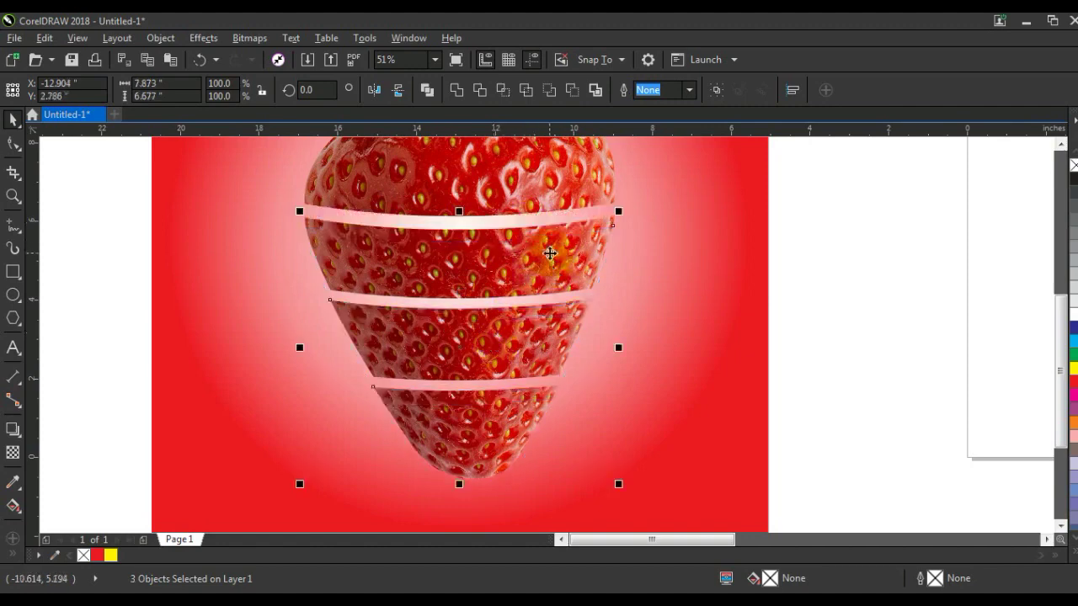
{"action": "left_click", "coordinate": [877, 413]}
Step: Tilt the bottom slice about 4.9° and shift the slice above it slightly to the right
{"action": "left_click", "coordinate": [511, 457]}
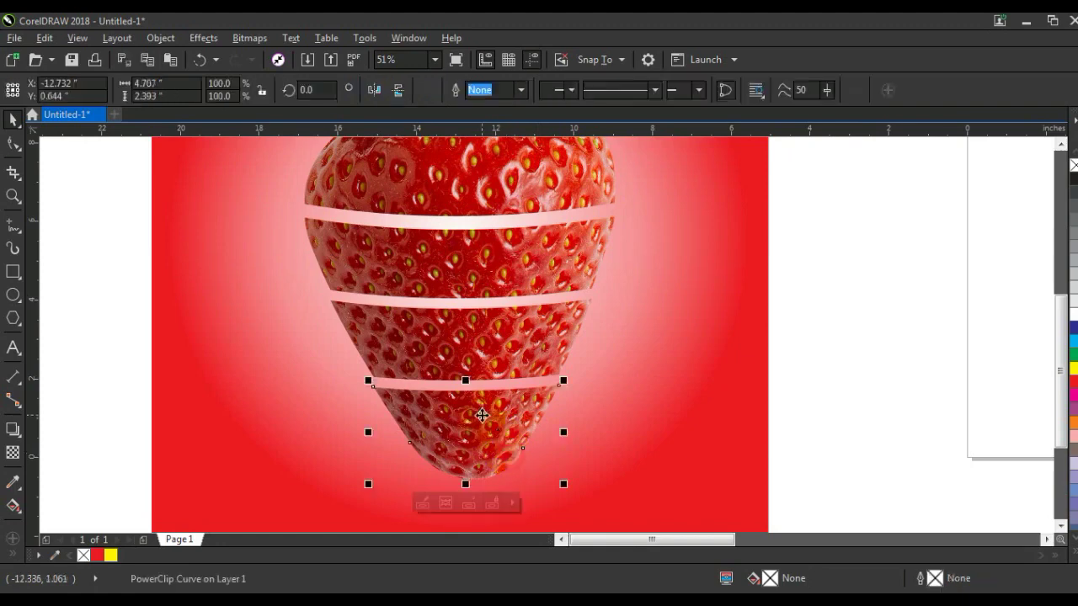
{"action": "left_click", "coordinate": [480, 414]}
{"action": "left_click_drag", "start_coordinate": [370, 384], "coordinate": [410, 385]}
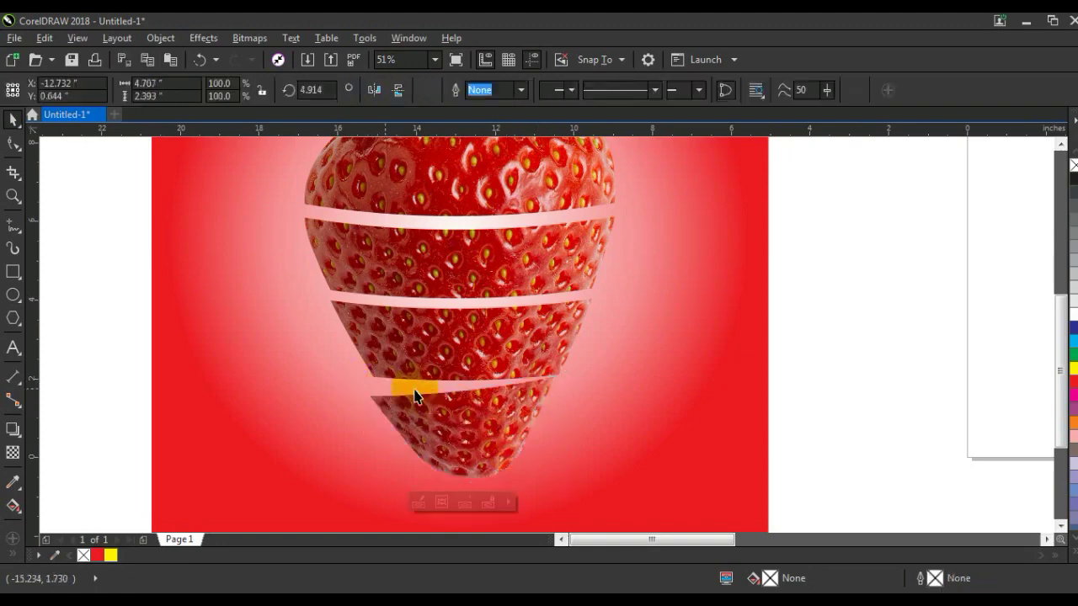
{"action": "left_click", "coordinate": [556, 347]}
{"action": "left_click_drag", "start_coordinate": [555, 348], "coordinate": [555, 348]}
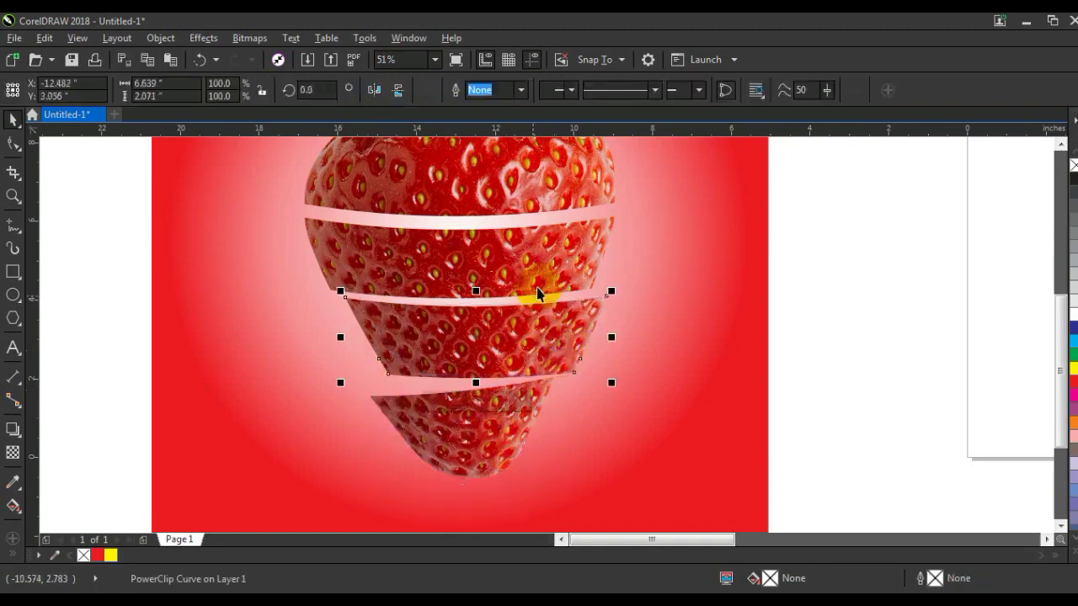
Step: Rotate the top slice with the leaves about 7.1° counter-clockwise and nudge it slightly up to widen the gap
{"action": "left_click", "coordinate": [557, 264]}
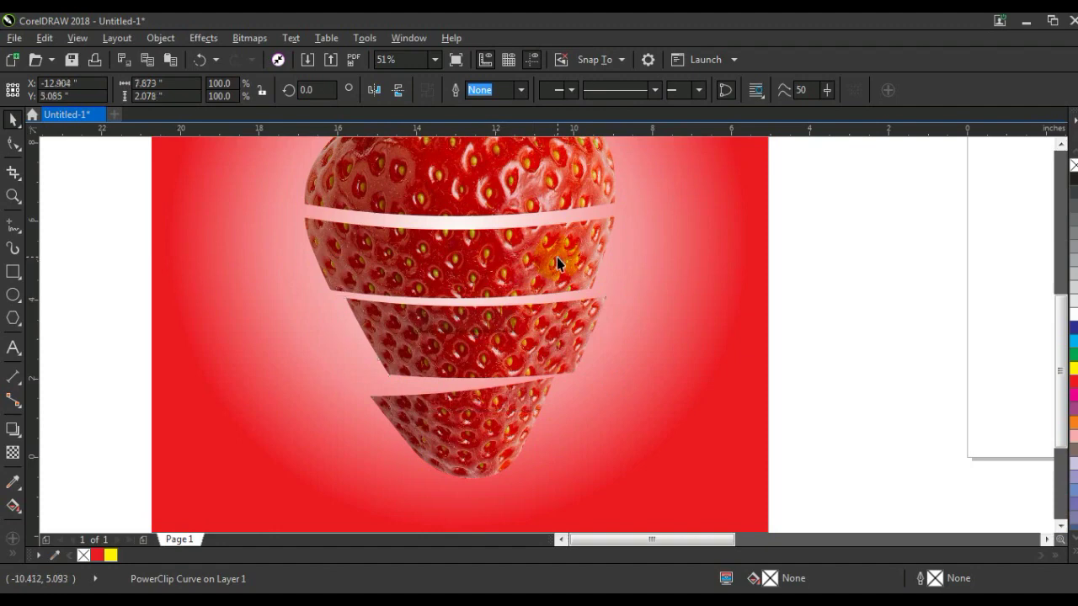
{"action": "left_click", "coordinate": [1060, 147]}
{"action": "left_click", "coordinate": [551, 250]}
{"action": "left_click", "coordinate": [551, 250]}
{"action": "left_click_drag", "start_coordinate": [620, 338], "coordinate": [615, 312]}
{"action": "left_click", "coordinate": [545, 252]}
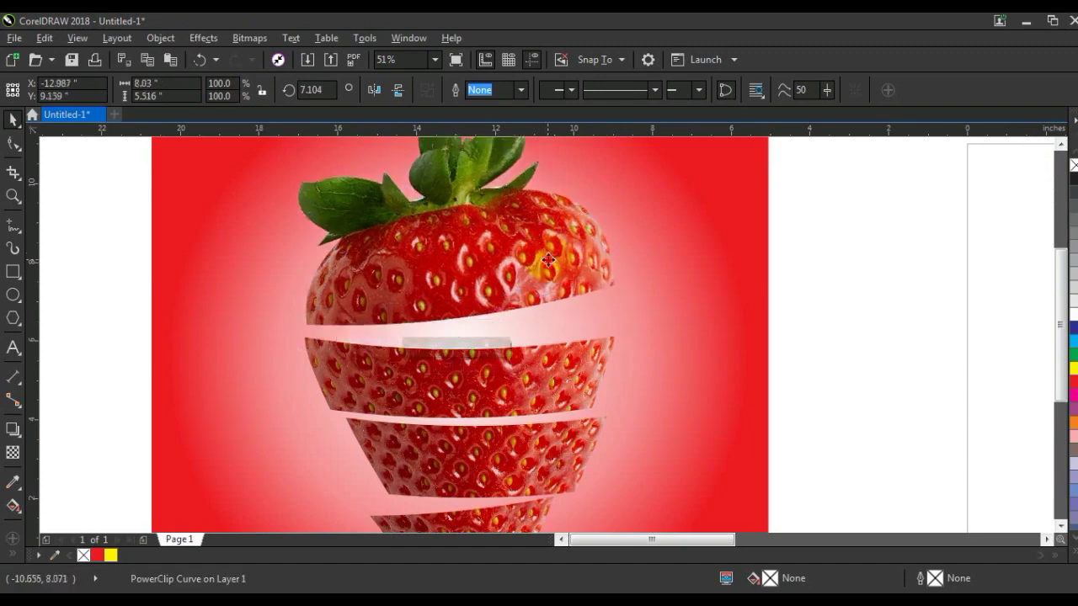
{"action": "left_click", "coordinate": [697, 330]}
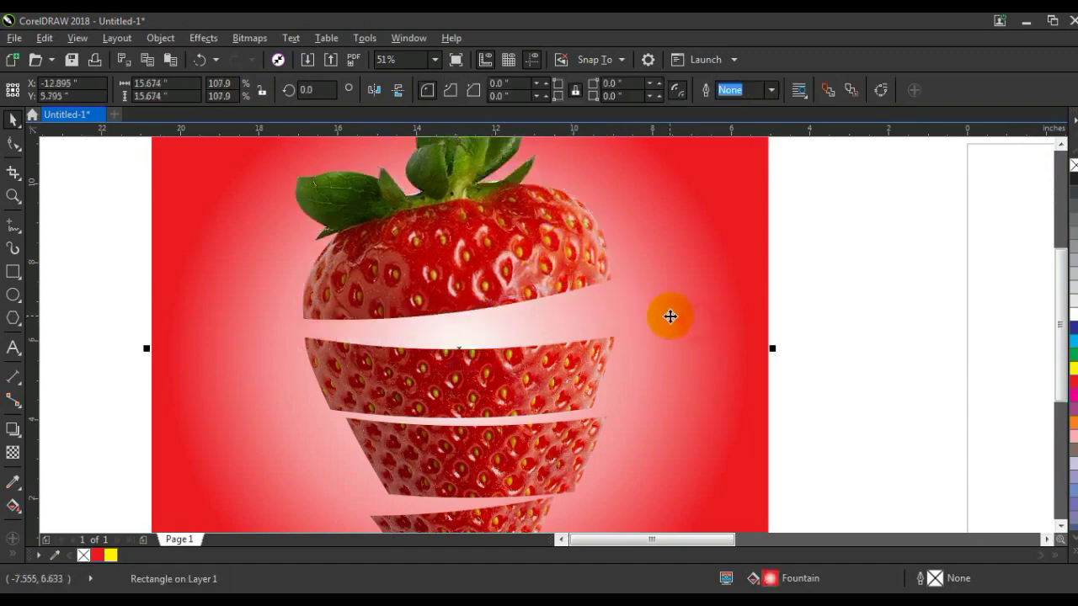
{"action": "key", "text": "shift+F4"}
{"action": "key", "text": "Escape"}
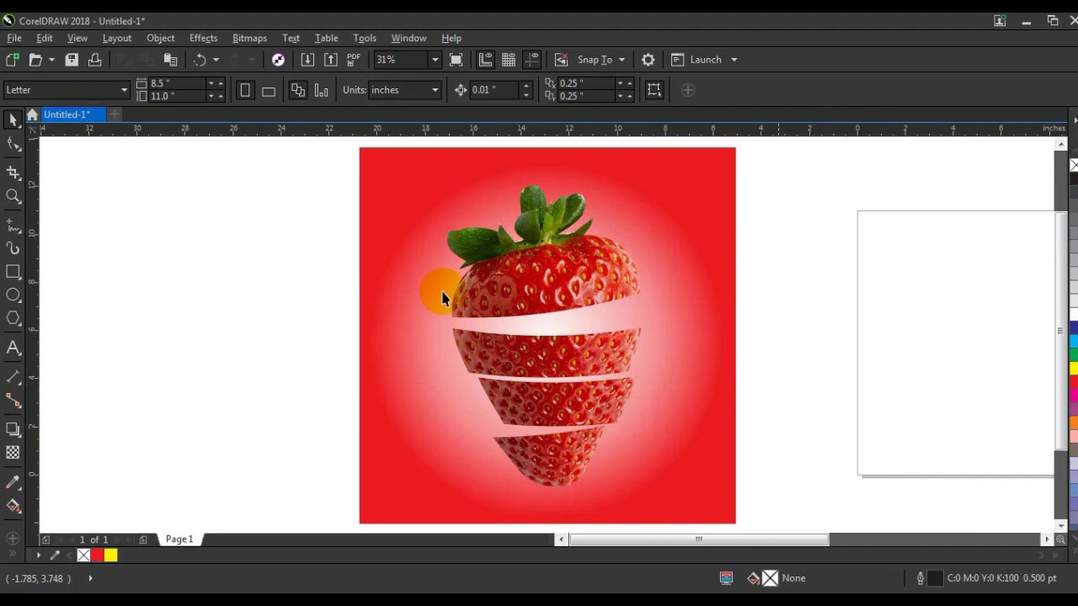
Step: Draw a flat ellipse about 4.4 by 0.37 inches in the gap above the bottom slice
{"action": "left_click", "coordinate": [14, 196]}
{"action": "left_click_drag", "start_coordinate": [453, 288], "coordinate": [756, 474]}
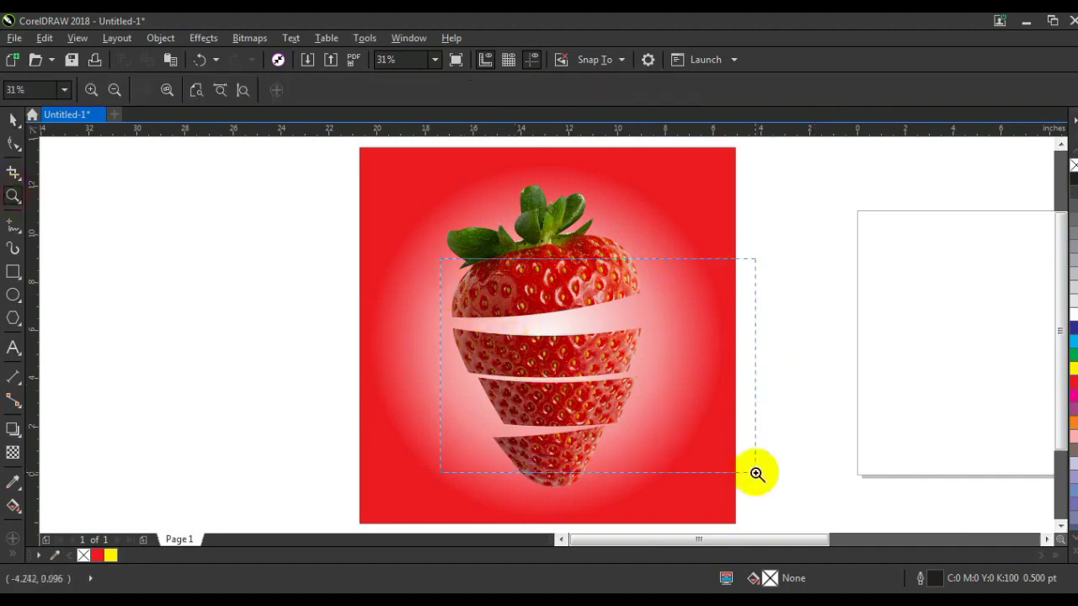
{"action": "left_click_drag", "start_coordinate": [243, 263], "coordinate": [716, 484]}
{"action": "right_click", "coordinate": [578, 423]}
{"action": "left_click", "coordinate": [606, 498]}
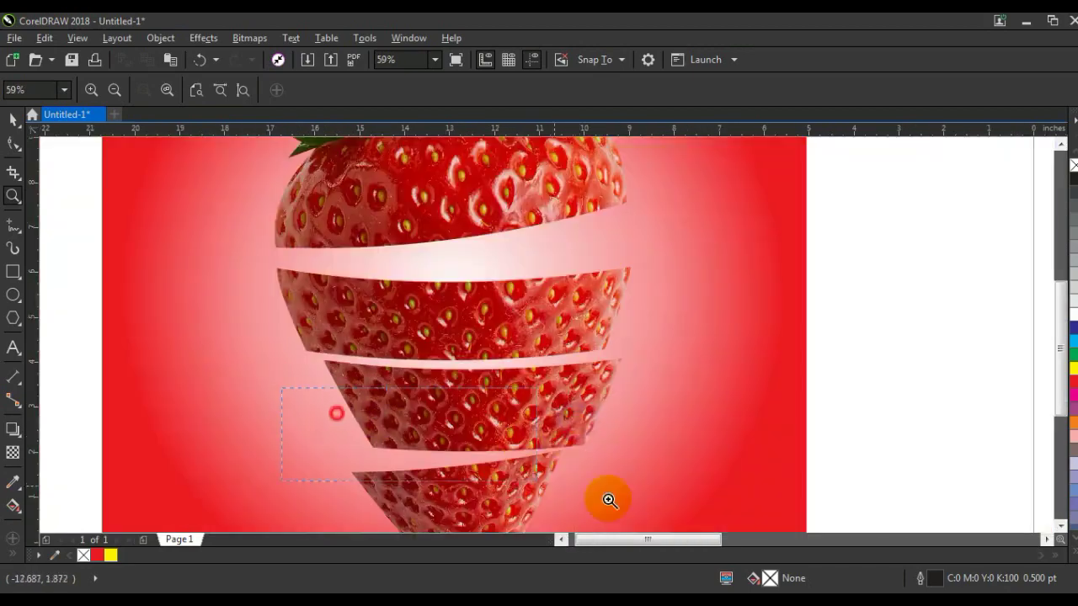
{"action": "mouse_move", "coordinate": [186, 337]}
{"action": "left_mouse_down"}
{"action": "mouse_move", "coordinate": [479, 380]}
{"action": "mouse_move", "coordinate": [641, 385]}
{"action": "left_mouse_up"}
{"action": "left_click", "coordinate": [22, 126]}
{"action": "left_click", "coordinate": [428, 381]}
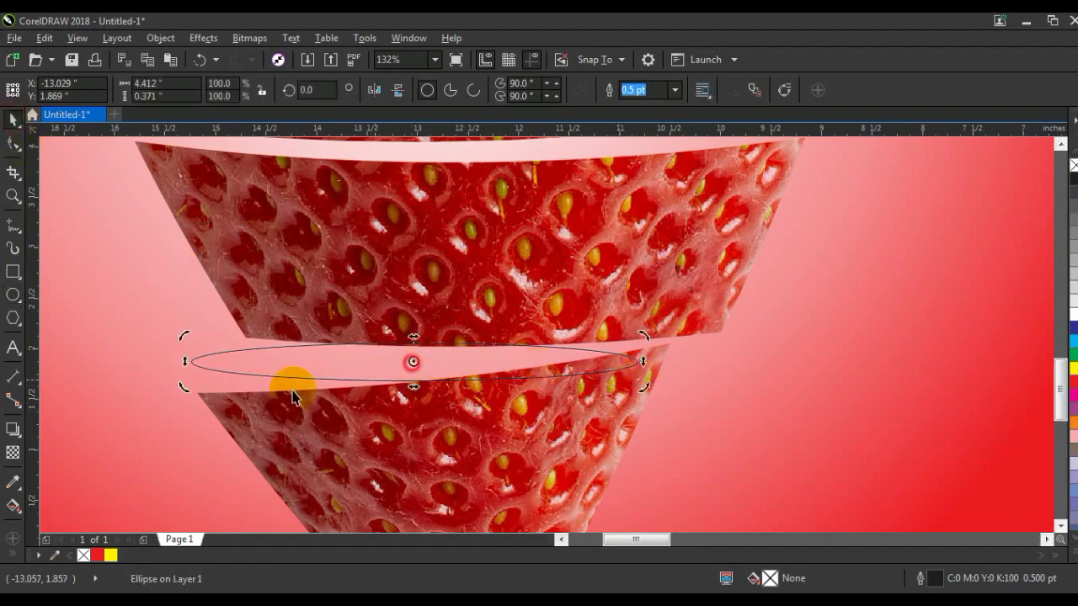
Step: Tilt and stretch the ellipse to about 4.67 by 0.5 inches so it follows the bottom slice's cut edge
{"action": "left_click_drag", "start_coordinate": [182, 366], "coordinate": [186, 391]}
{"action": "left_click", "coordinate": [637, 376]}
{"action": "left_click_drag", "start_coordinate": [643, 378], "coordinate": [672, 362]}
{"action": "left_click", "coordinate": [663, 372]}
{"action": "left_click", "coordinate": [649, 352]}
{"action": "left_click_drag", "start_coordinate": [185, 366], "coordinate": [190, 367]}
{"action": "left_click_drag", "start_coordinate": [191, 367], "coordinate": [193, 367]}
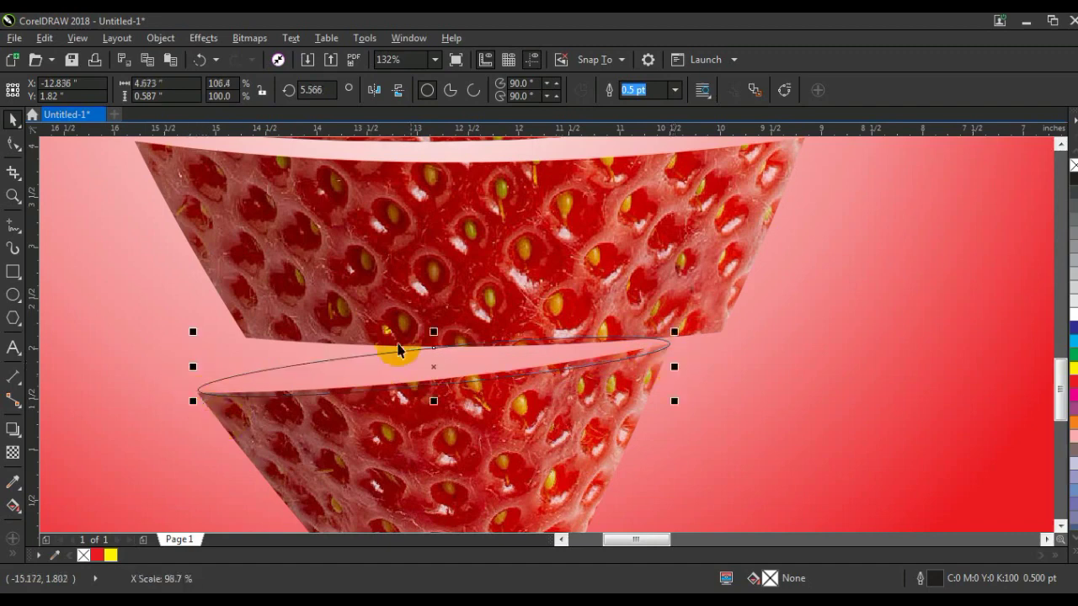
{"action": "left_click_drag", "start_coordinate": [432, 332], "coordinate": [434, 354]}
Step: Fill the ellipse with orange-red (C0 M90 Y90 K0), remove its outline and place it behind the bottom slice
{"action": "left_click", "coordinate": [1074, 557]}
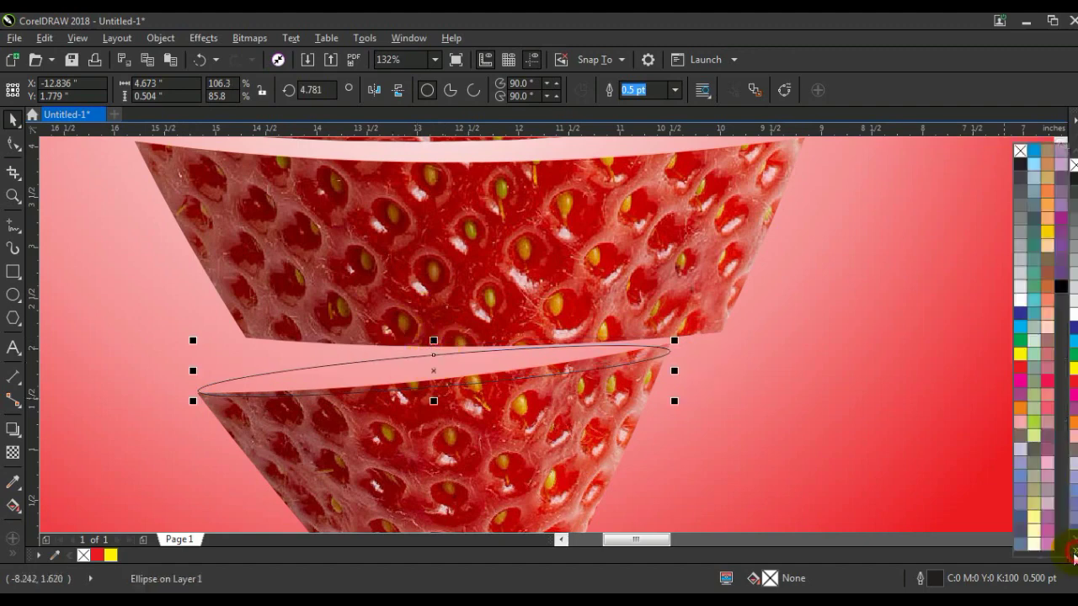
{"action": "left_click", "coordinate": [1025, 371]}
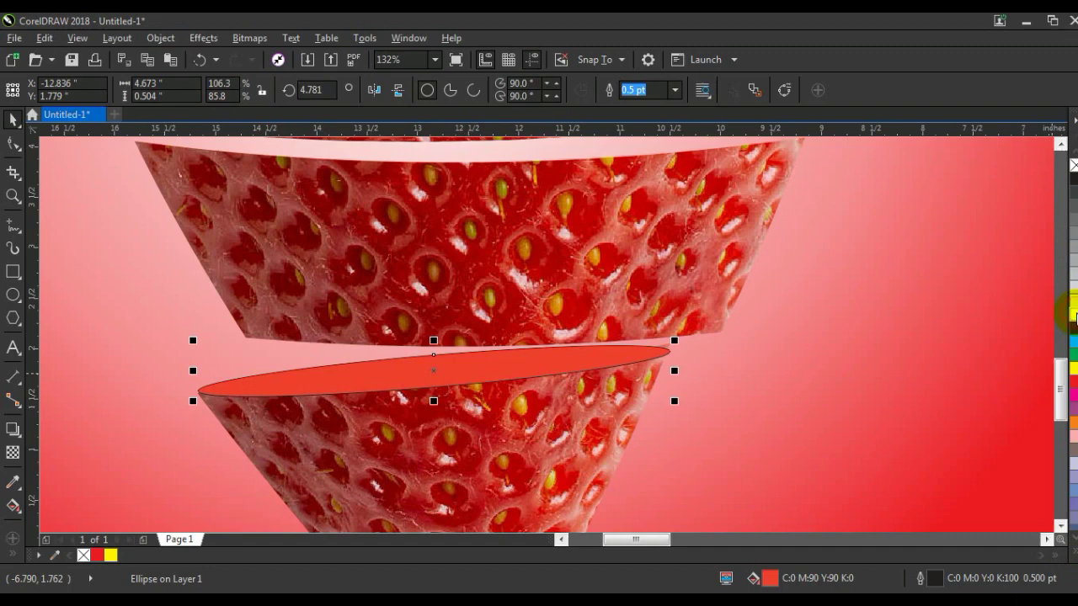
{"action": "right_click", "coordinate": [1073, 166]}
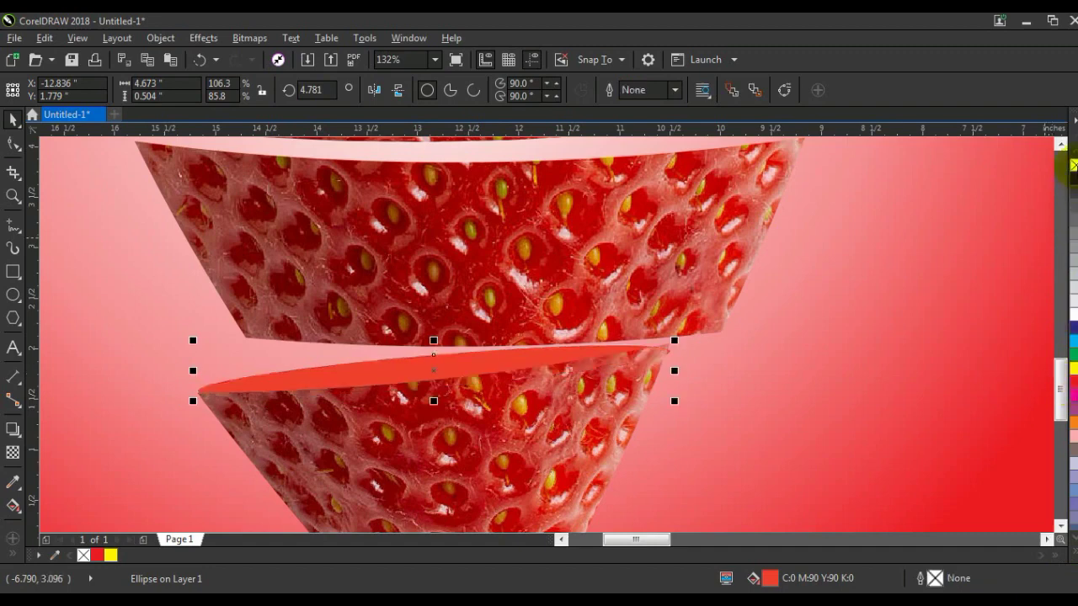
Step: Skew the ellipse slightly upward and narrow it to about 4.67 inches to fit the bottom slice's ends
{"action": "left_click", "coordinate": [450, 364]}
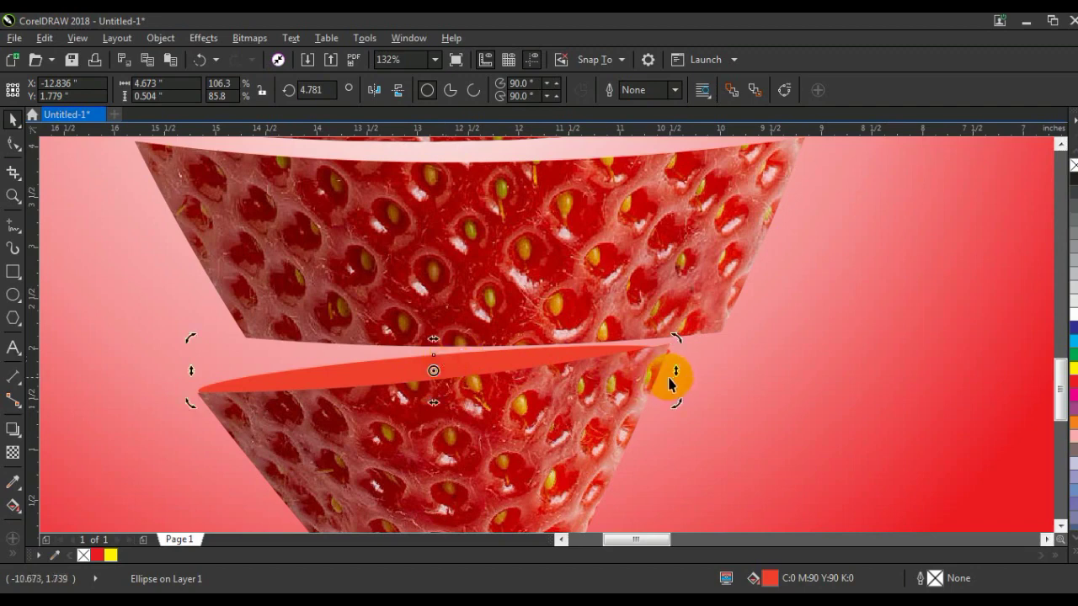
{"action": "left_click_drag", "start_coordinate": [677, 370], "coordinate": [677, 369]}
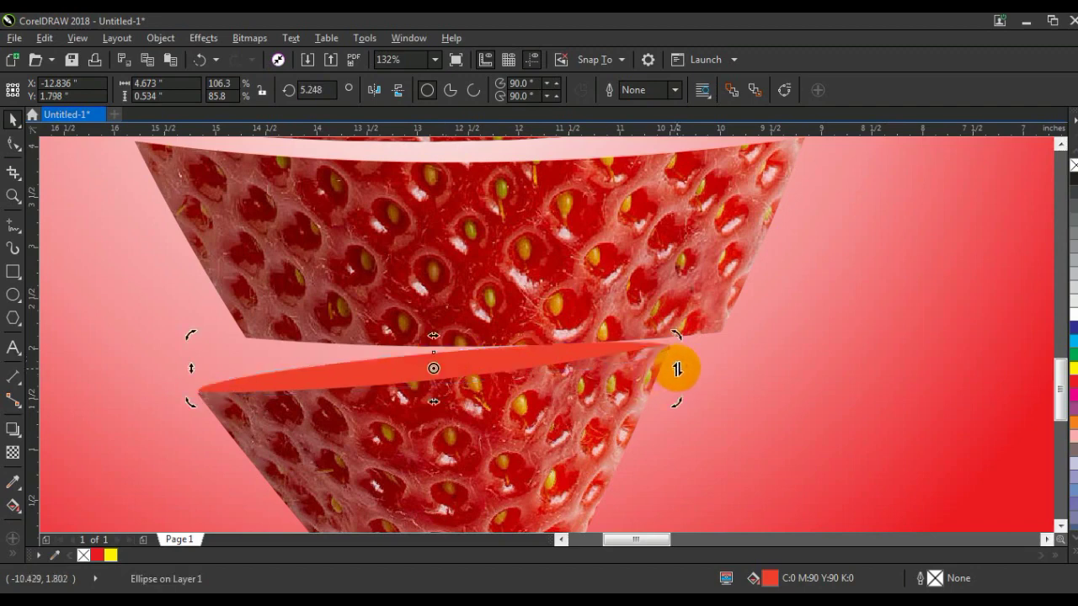
{"action": "left_click", "coordinate": [543, 358]}
{"action": "left_click_drag", "start_coordinate": [674, 368], "coordinate": [673, 369]}
Step: Copy the orange-red ellipse to the top edge of the next slice up and stretch it to about 6.6 inches wide
{"action": "scroll", "coordinate": [591, 394], "scroll_direction": "down", "scroll_amount": 2}
{"action": "key", "text": "Escape"}
{"action": "left_click_drag", "start_coordinate": [492, 384], "coordinate": [473, 263]}
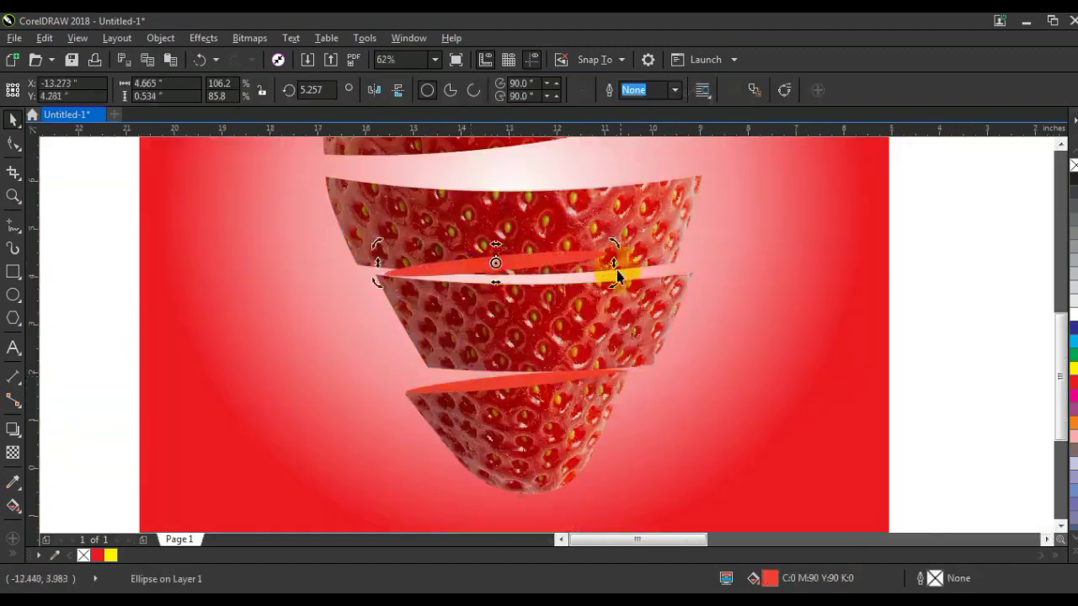
{"action": "left_click_drag", "start_coordinate": [615, 264], "coordinate": [696, 269]}
{"action": "left_click", "coordinate": [693, 284]}
{"action": "left_click", "coordinate": [581, 279]}
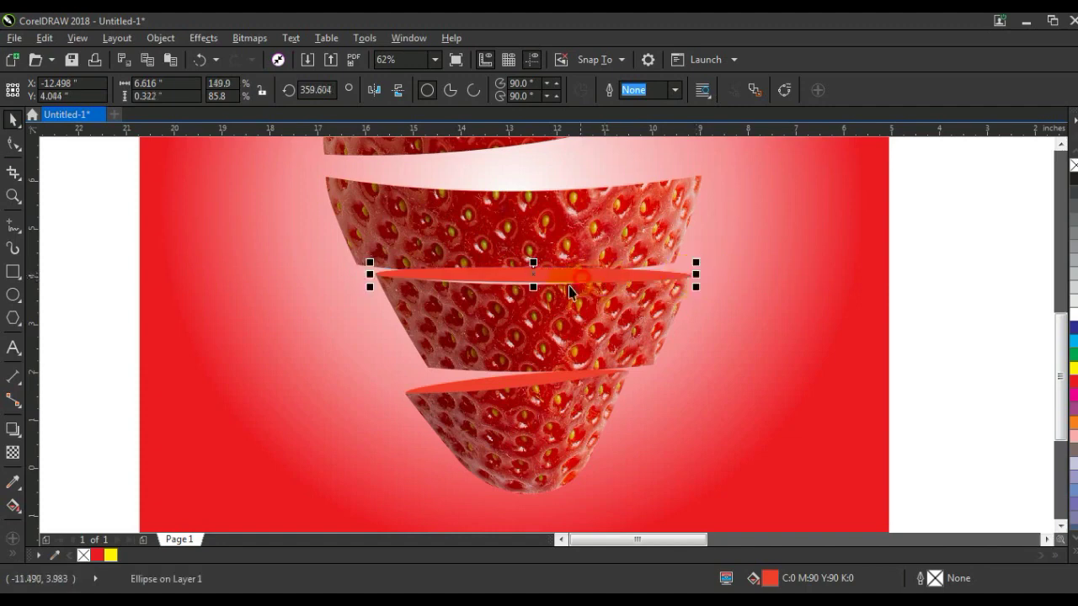
Step: Adjust the copied ellipse to about 0.49 inches tall with a 0.4° tilt and place it behind its slice
{"action": "left_click_drag", "start_coordinate": [533, 284], "coordinate": [533, 292]}
{"action": "left_click", "coordinate": [685, 279]}
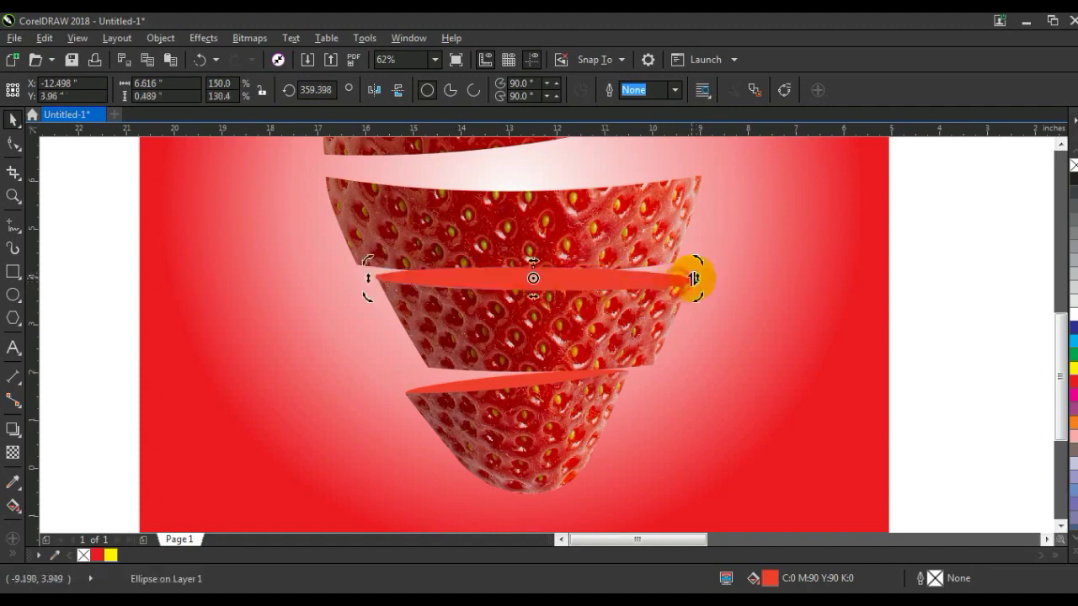
{"action": "left_click_drag", "start_coordinate": [696, 278], "coordinate": [694, 274]}
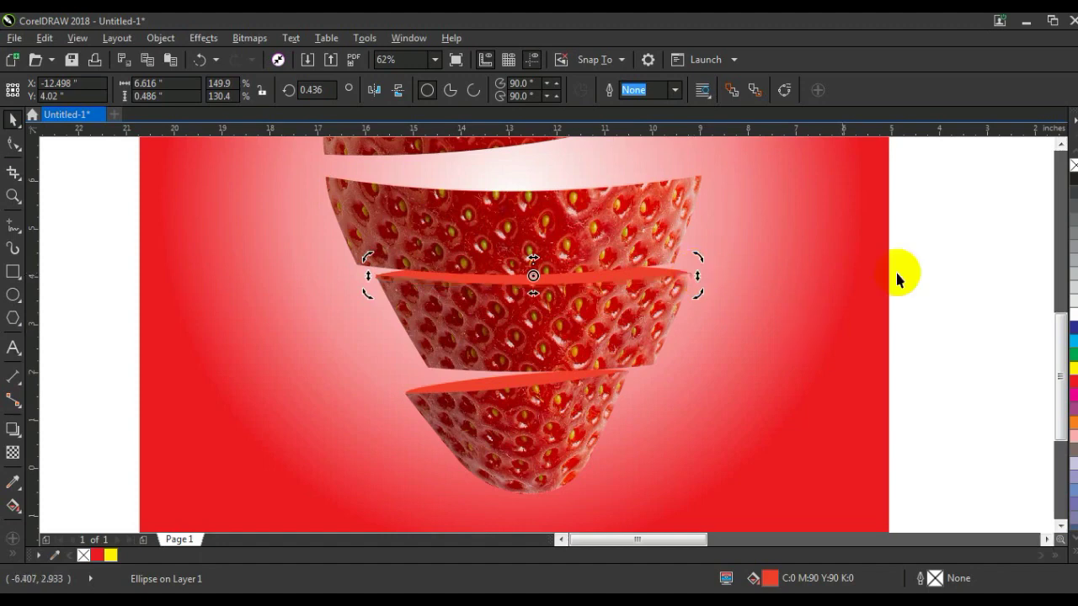
{"action": "left_click", "coordinate": [1021, 220]}
Step: Shrink the red splash image to about 4.3 inches wide and move it onto the strawberry's upper gap
{"action": "left_click", "coordinate": [1060, 145]}
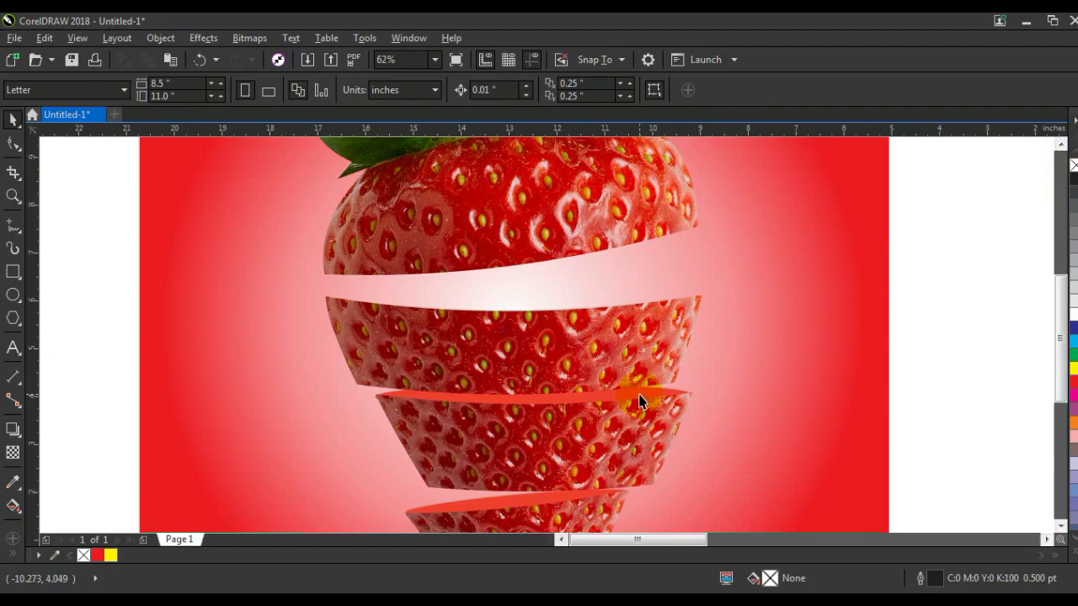
{"action": "left_click", "coordinate": [556, 384]}
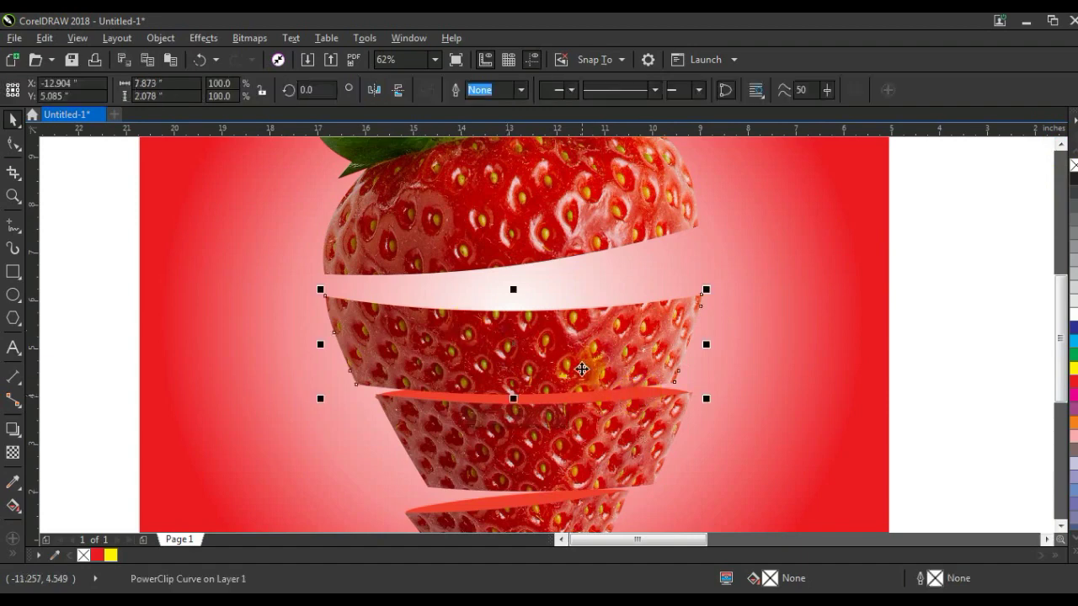
{"action": "scroll", "coordinate": [577, 371], "scroll_direction": "down", "scroll_amount": 2}
{"action": "scroll", "coordinate": [653, 412], "scroll_direction": "down", "scroll_amount": 2}
{"action": "left_click", "coordinate": [801, 428]}
{"action": "key", "text": "F4"}
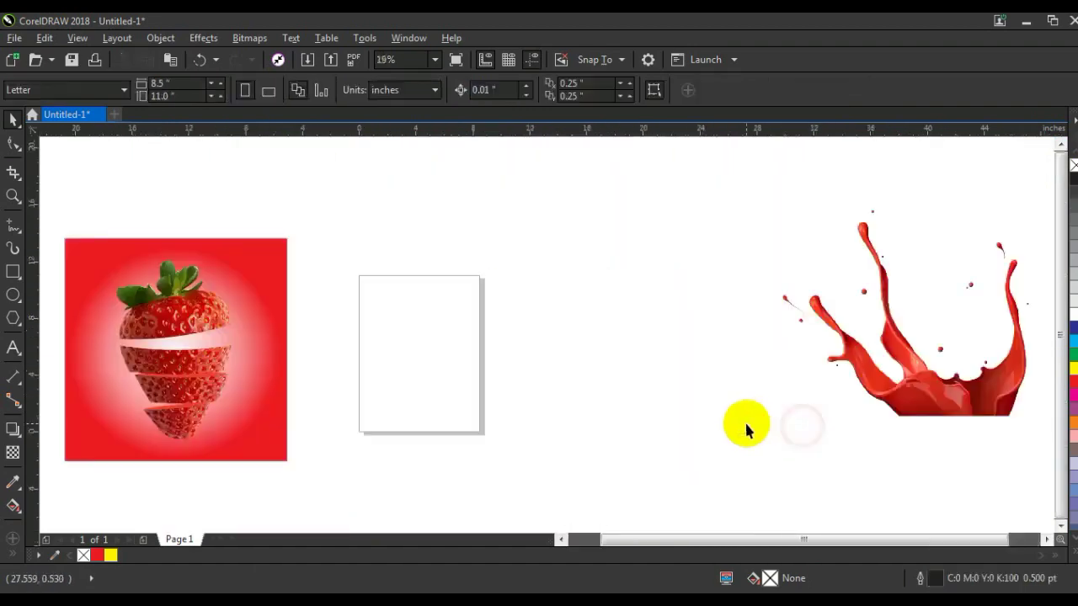
{"action": "left_click_drag", "start_coordinate": [970, 366], "coordinate": [510, 312]}
{"action": "left_click_drag", "start_coordinate": [570, 339], "coordinate": [151, 339]}
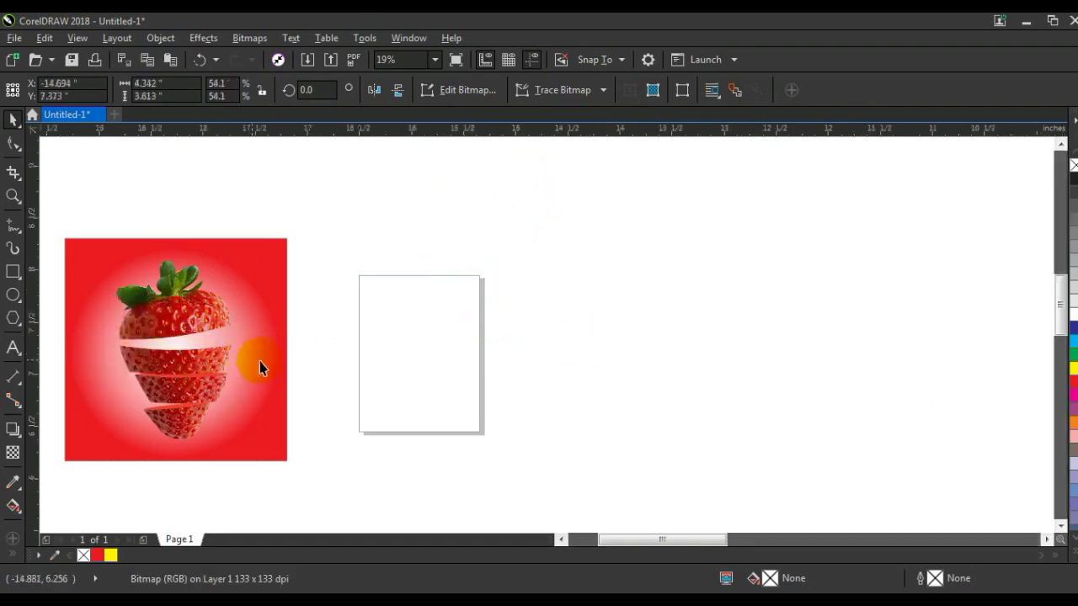
Step: Bring the splash image to the front, with the second slice from the top in front of it
{"action": "scroll", "coordinate": [254, 360], "scroll_direction": "up", "scroll_amount": 3}
{"action": "key", "text": "shift+Page_Up"}
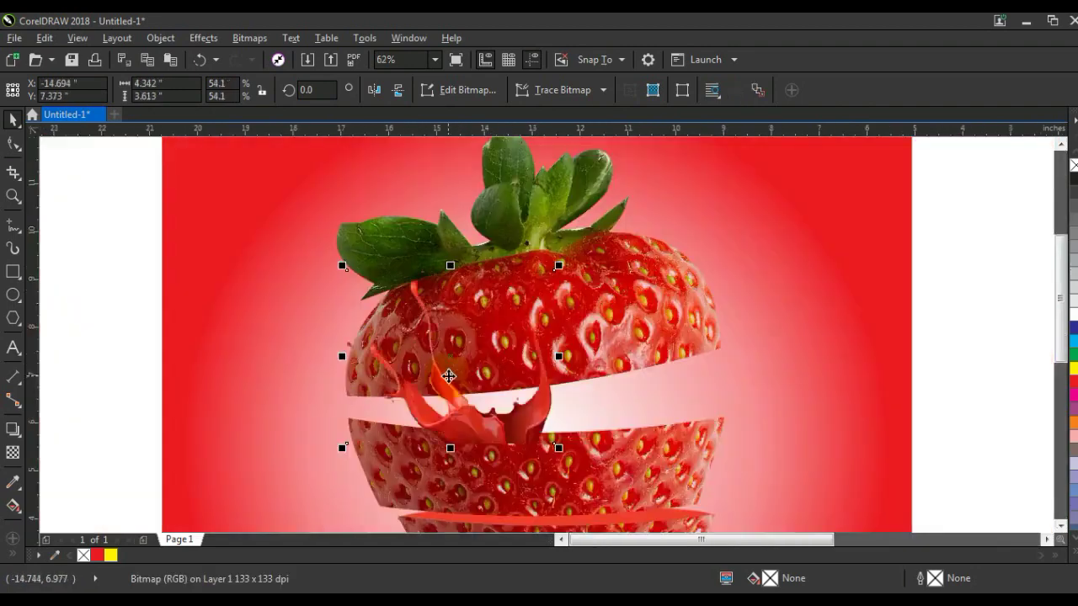
{"action": "left_click", "coordinate": [647, 481]}
{"action": "key", "text": "shift+Page_Up"}
{"action": "key", "text": "Escape"}
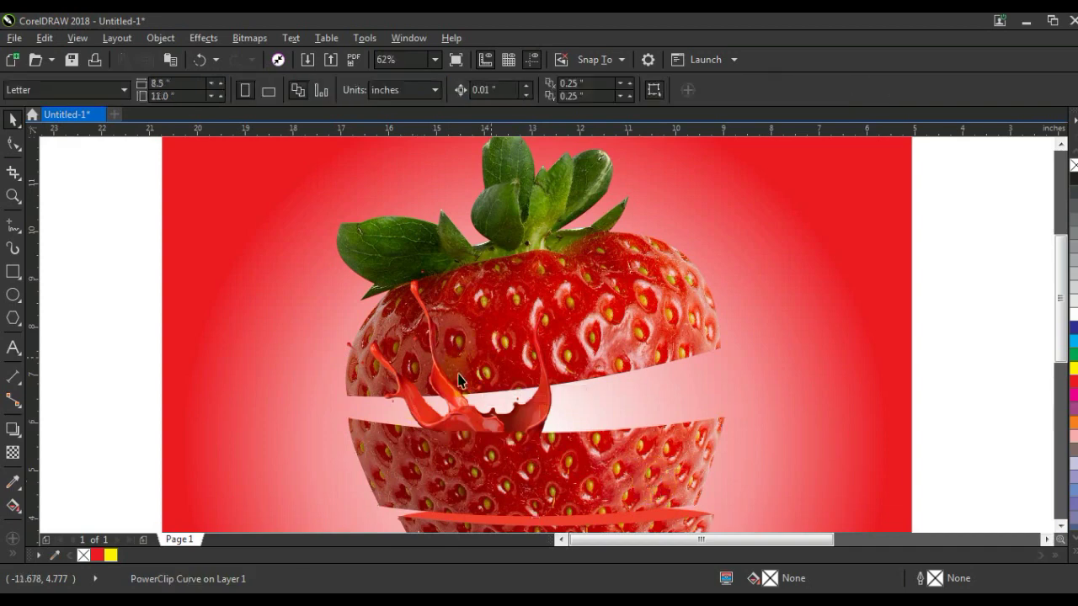
Step: Enlarge the splash image to about 9.3 by 7.7 inches, extending up and left from the strawberry's upper gap
{"action": "left_click", "coordinate": [459, 381]}
{"action": "scroll", "coordinate": [408, 333], "scroll_direction": "down", "scroll_amount": 2}
{"action": "left_click_drag", "start_coordinate": [385, 316], "coordinate": [289, 221]}
{"action": "left_click_drag", "start_coordinate": [409, 381], "coordinate": [410, 381]}
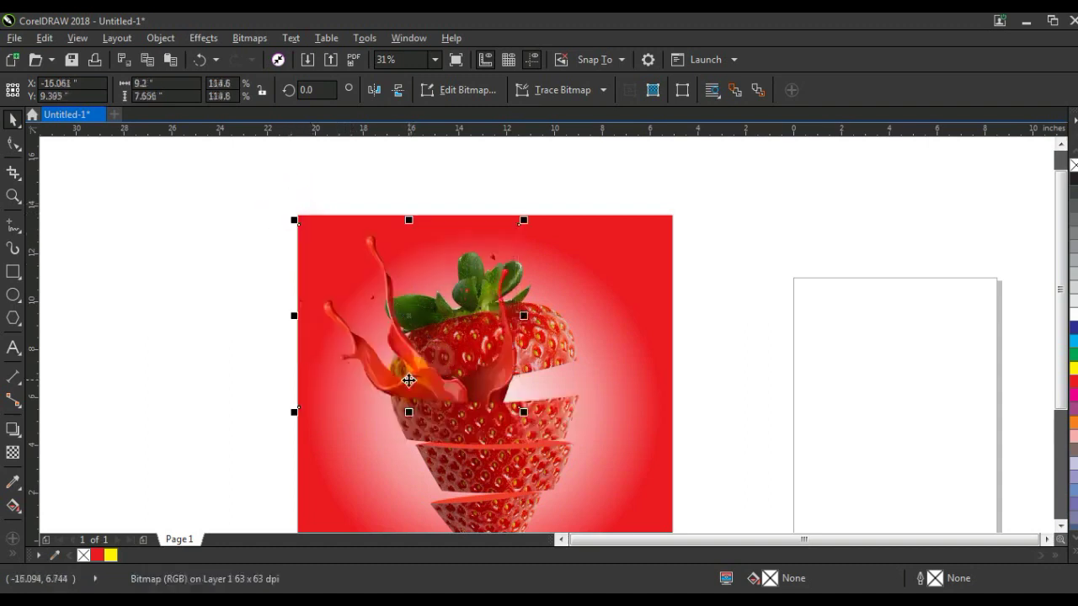
{"action": "mouse_move", "coordinate": [525, 222]}
{"action": "left_mouse_down"}
{"action": "mouse_move", "coordinate": [523, 209]}
{"action": "mouse_move", "coordinate": [527, 217]}
{"action": "left_mouse_up"}
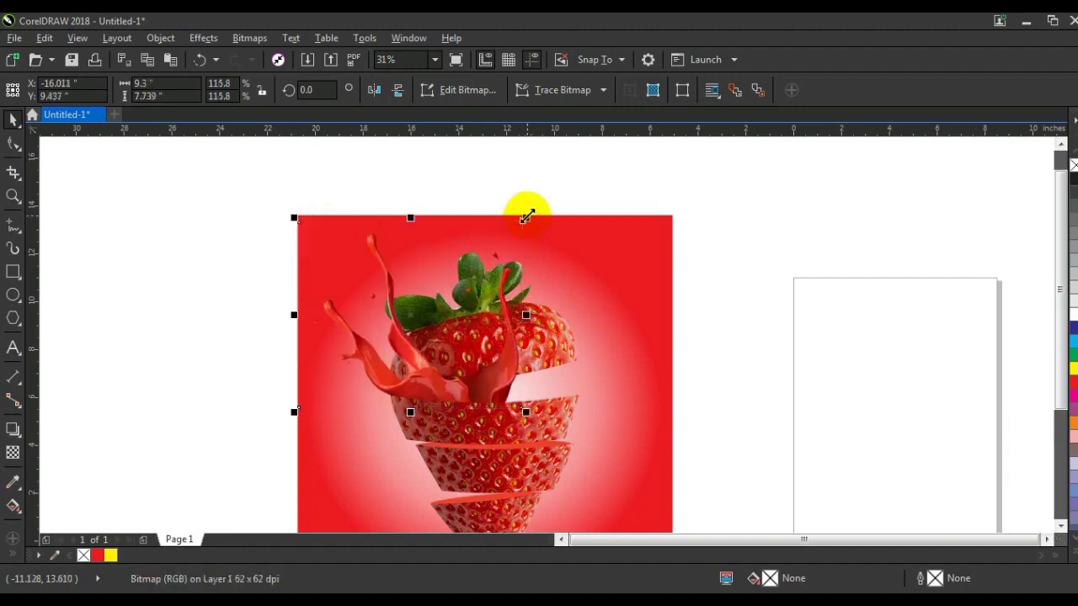
Step: Place a same-size copy of the splash image in its original orientation about 2.8 inches right of the first one
{"action": "left_click", "coordinate": [398, 89]}
{"action": "left_click_drag", "start_coordinate": [438, 369], "coordinate": [569, 367]}
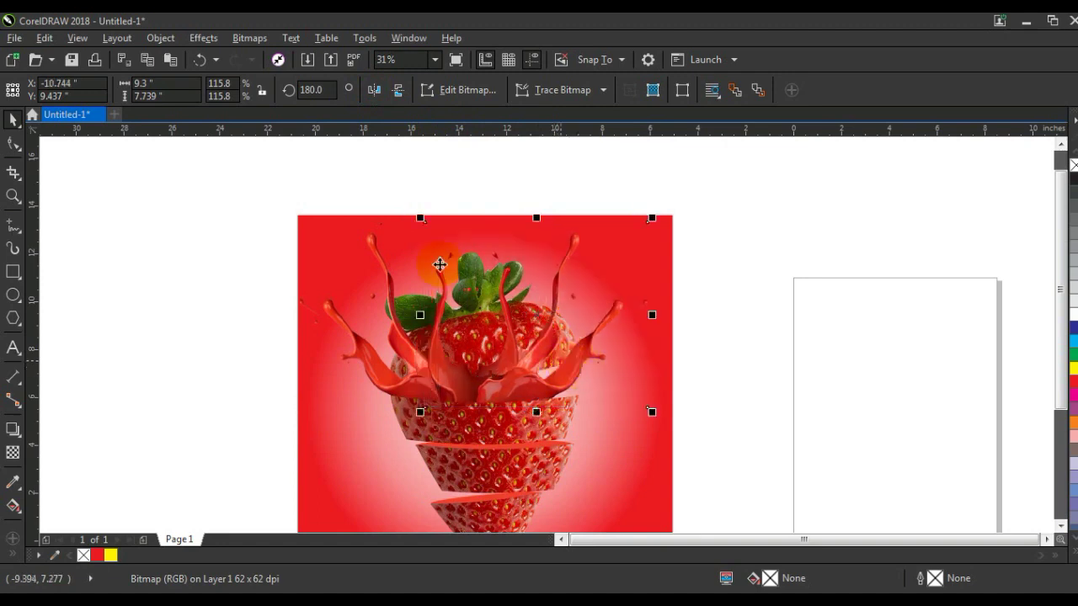
{"action": "left_click", "coordinate": [374, 89]}
{"action": "left_click_drag", "start_coordinate": [631, 390], "coordinate": [576, 377]}
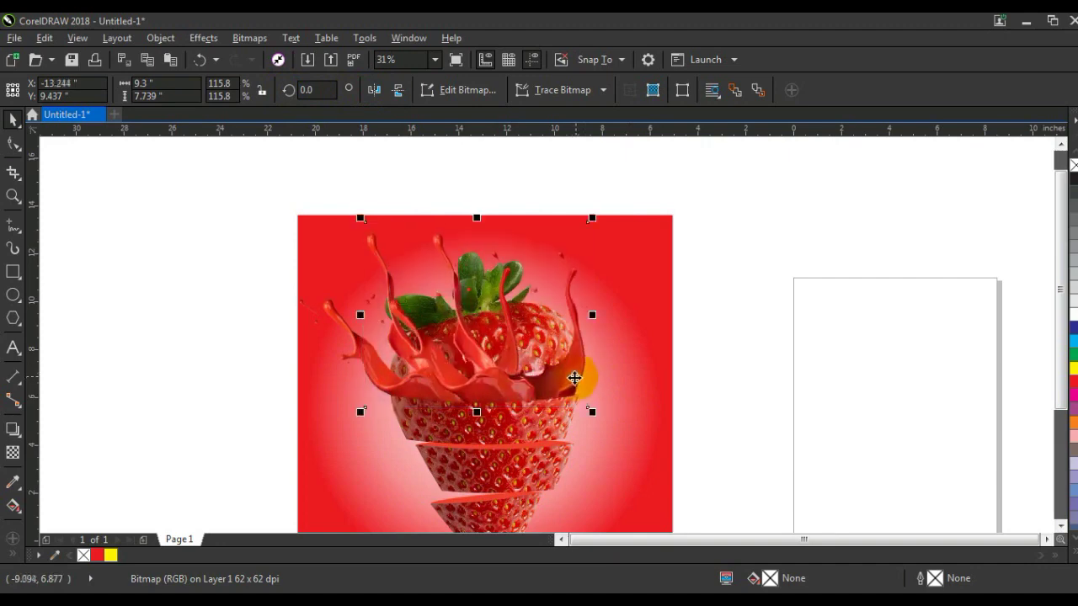
Step: Bring the original splash image in front of its copy, and the second slice in front of both
{"action": "left_click", "coordinate": [342, 324]}
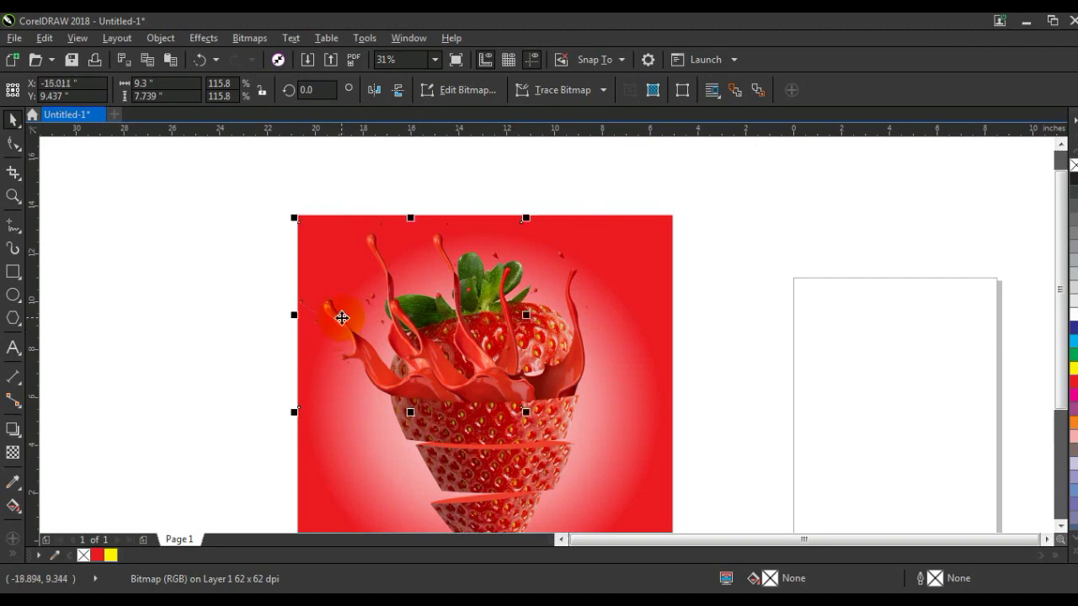
{"action": "key", "text": "Escape"}
{"action": "left_click", "coordinate": [521, 421]}
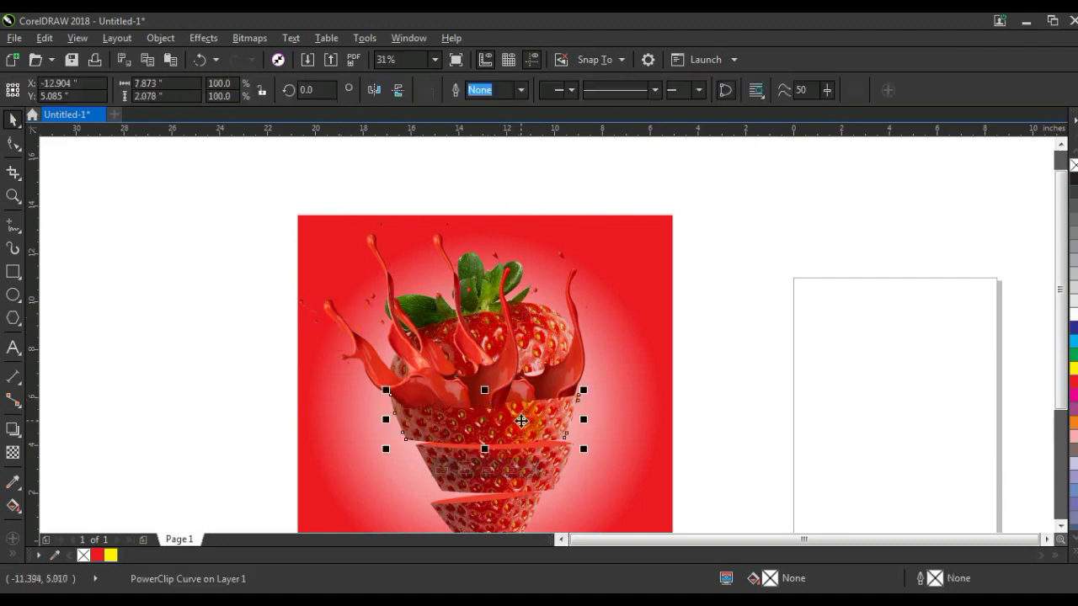
{"action": "key", "text": "Escape"}
Step: Trim the splash copy by adding a node on its upper edge and moving its left corner nodes inward, keeping the right part
{"action": "left_click", "coordinate": [567, 379]}
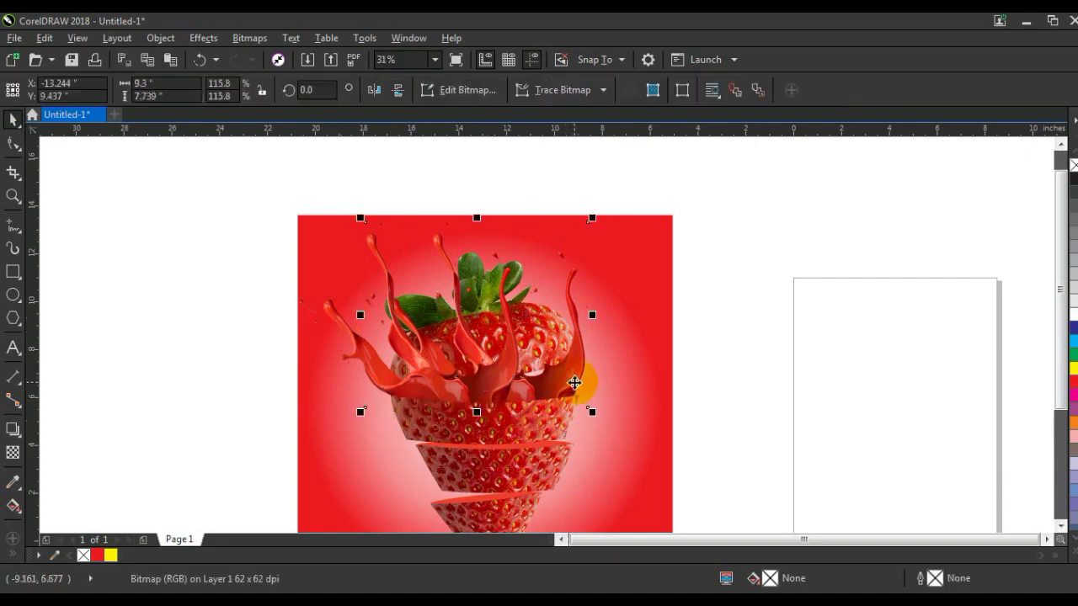
{"action": "left_click", "coordinate": [12, 144]}
{"action": "double_click", "coordinate": [520, 222]}
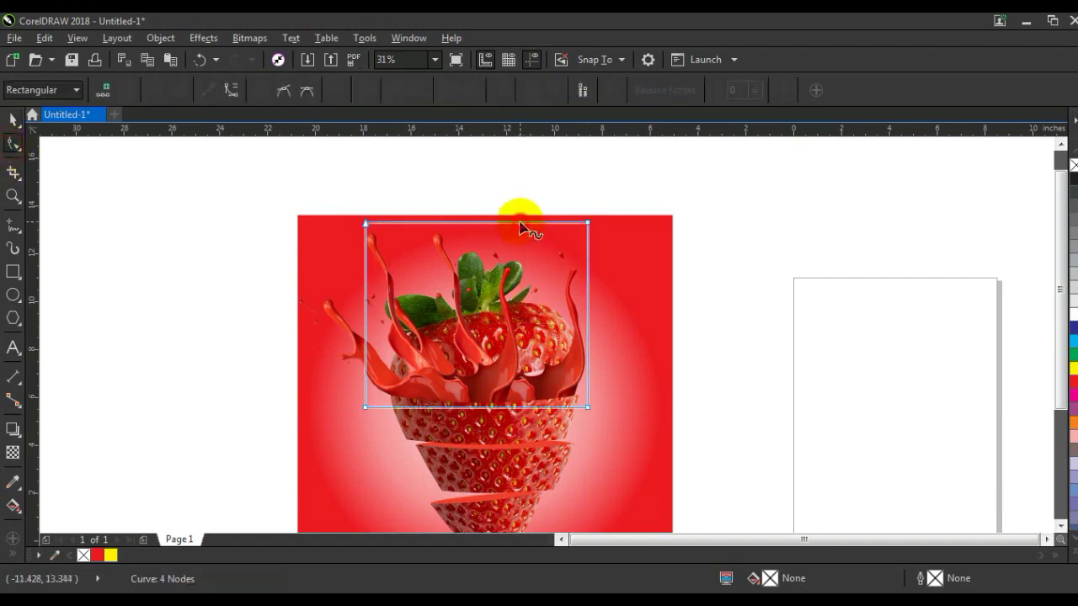
{"action": "left_click_drag", "start_coordinate": [365, 223], "coordinate": [515, 370]}
{"action": "left_click_drag", "start_coordinate": [365, 409], "coordinate": [493, 411]}
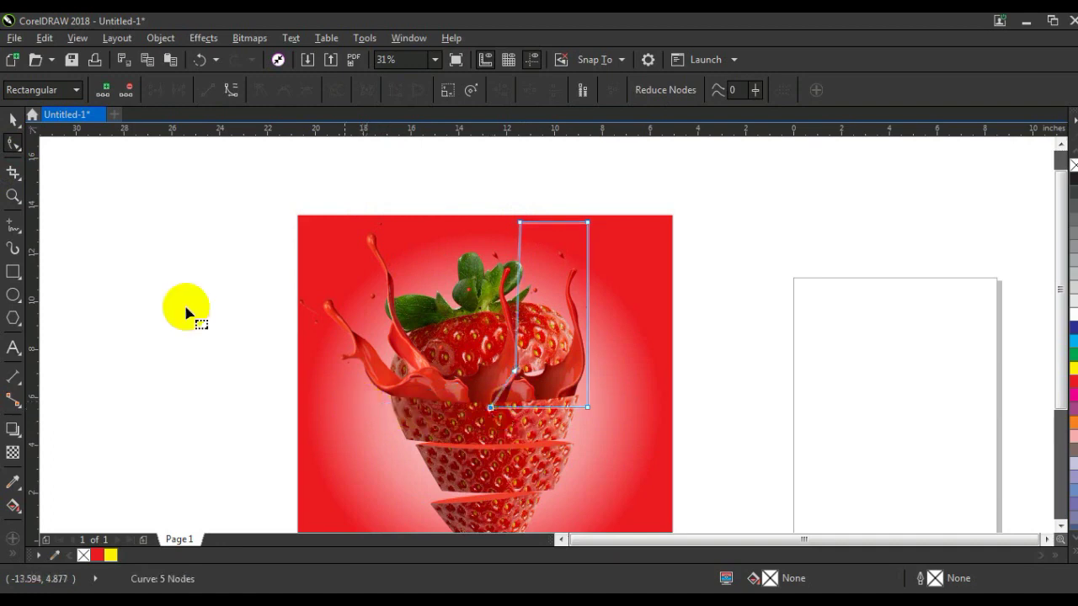
{"action": "left_click", "coordinate": [12, 119]}
{"action": "left_click", "coordinate": [183, 308]}
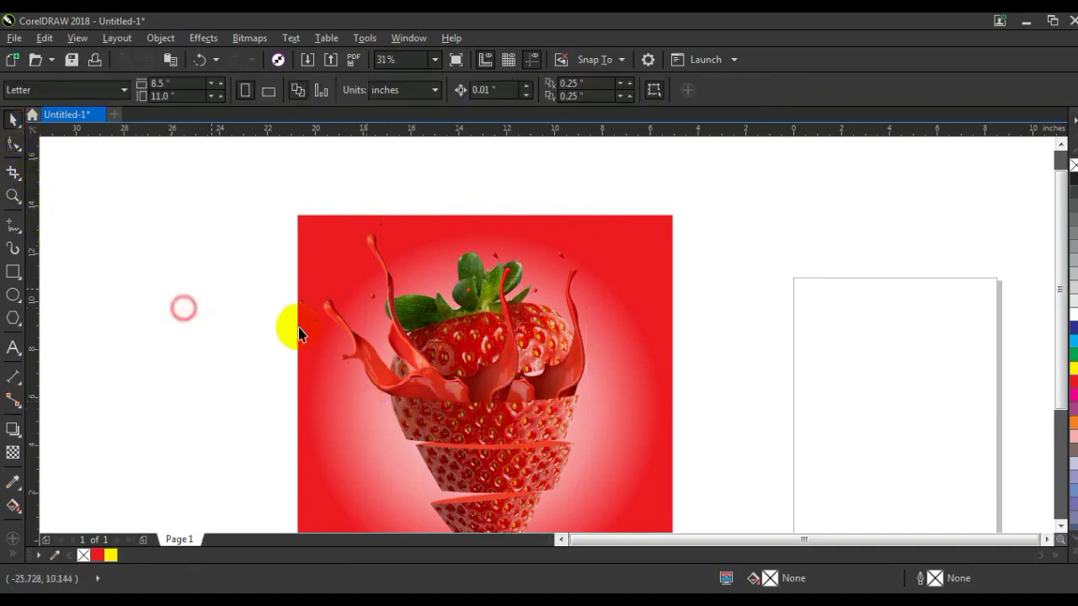
Step: Rotate the strawberry's leafy top slice to a tilt of about 15°
{"action": "left_click", "coordinate": [491, 275]}
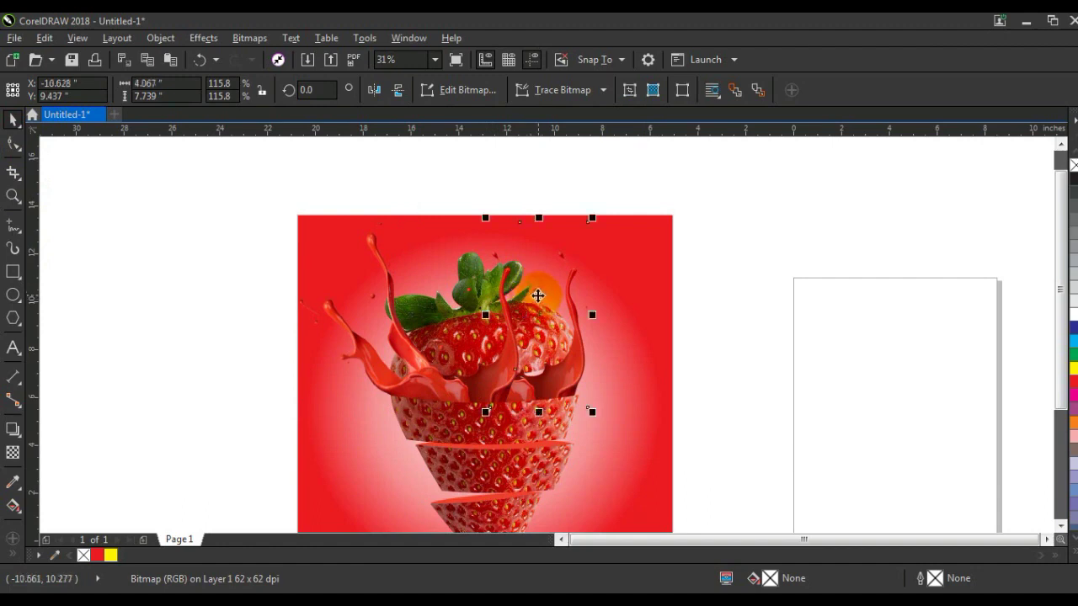
{"action": "left_click_drag", "start_coordinate": [497, 288], "coordinate": [499, 280]}
{"action": "left_click", "coordinate": [597, 339]}
{"action": "left_click_drag", "start_coordinate": [762, 250], "coordinate": [343, 402]}
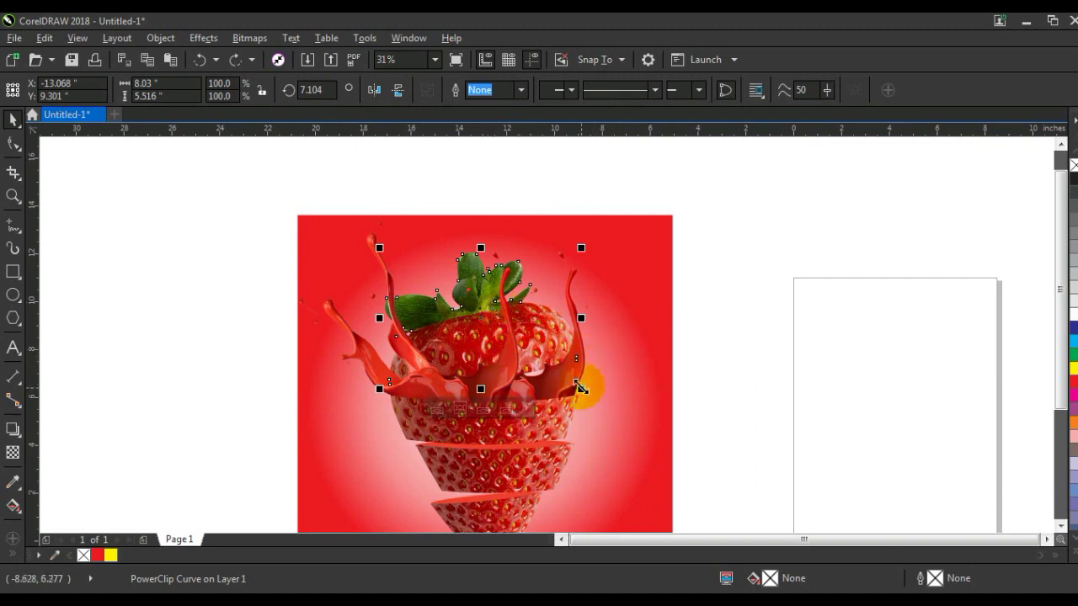
{"action": "left_click_drag", "start_coordinate": [482, 320], "coordinate": [485, 325]}
{"action": "left_click", "coordinate": [480, 313]}
{"action": "left_click_drag", "start_coordinate": [589, 385], "coordinate": [565, 373]}
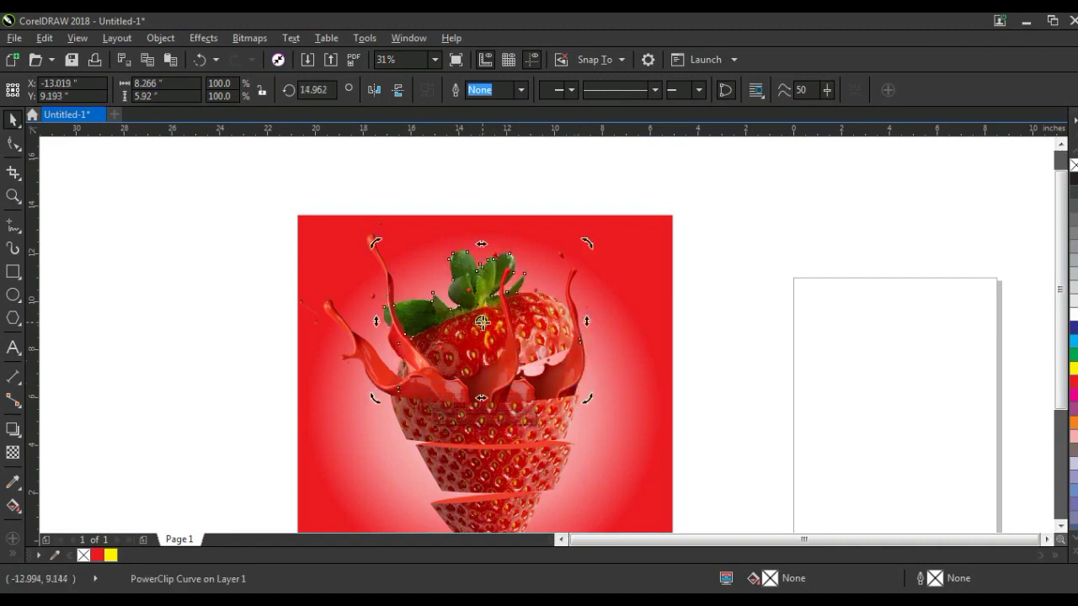
Step: Move the tilted top slice about 0.3 inches left and 0.4 inches up
{"action": "left_click", "coordinate": [489, 344]}
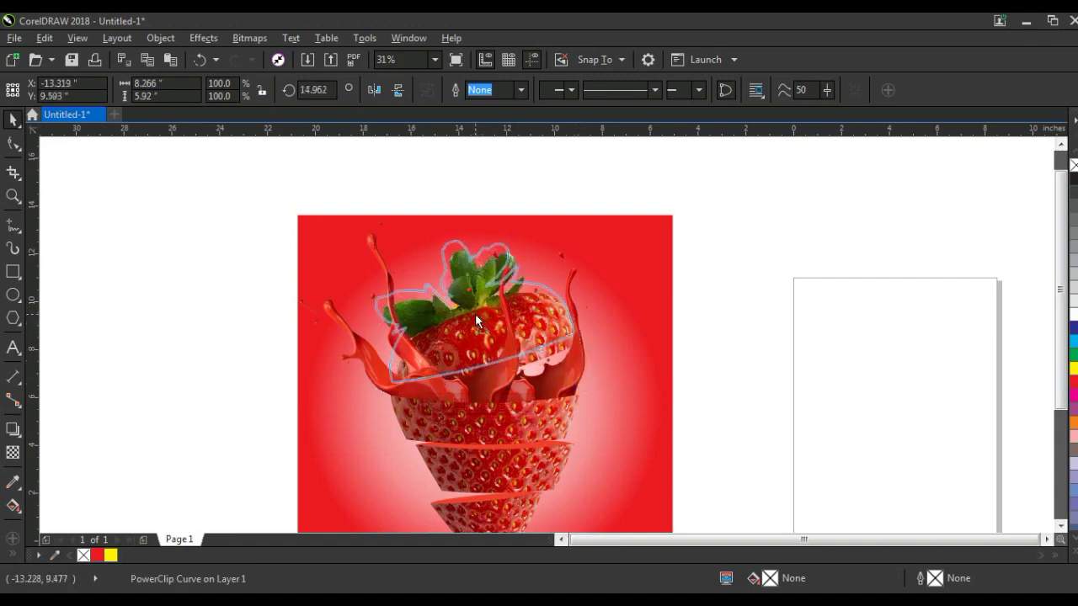
{"action": "left_click_drag", "start_coordinate": [483, 321], "coordinate": [476, 314]}
{"action": "left_click", "coordinate": [475, 314]}
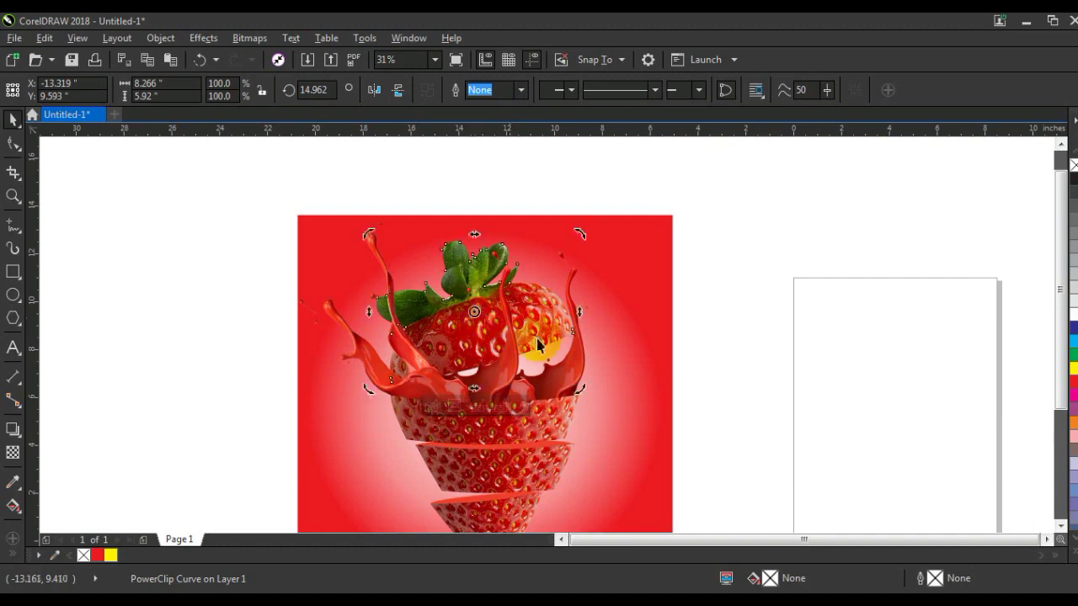
Step: Shrink all strawberry and splash pieces slightly together, centre them on the red gradient background, and preview the artwork full screen
{"action": "left_click", "coordinate": [643, 390]}
{"action": "key", "text": "shift+F2"}
{"action": "left_click", "coordinate": [777, 358]}
{"action": "left_click", "coordinate": [266, 159]}
{"action": "left_click_drag", "start_coordinate": [260, 148], "coordinate": [732, 511]}
{"action": "left_click_drag", "start_coordinate": [656, 495], "coordinate": [645, 482]}
{"action": "left_click_drag", "start_coordinate": [570, 440], "coordinate": [580, 445]}
{"action": "left_click", "coordinate": [722, 482]}
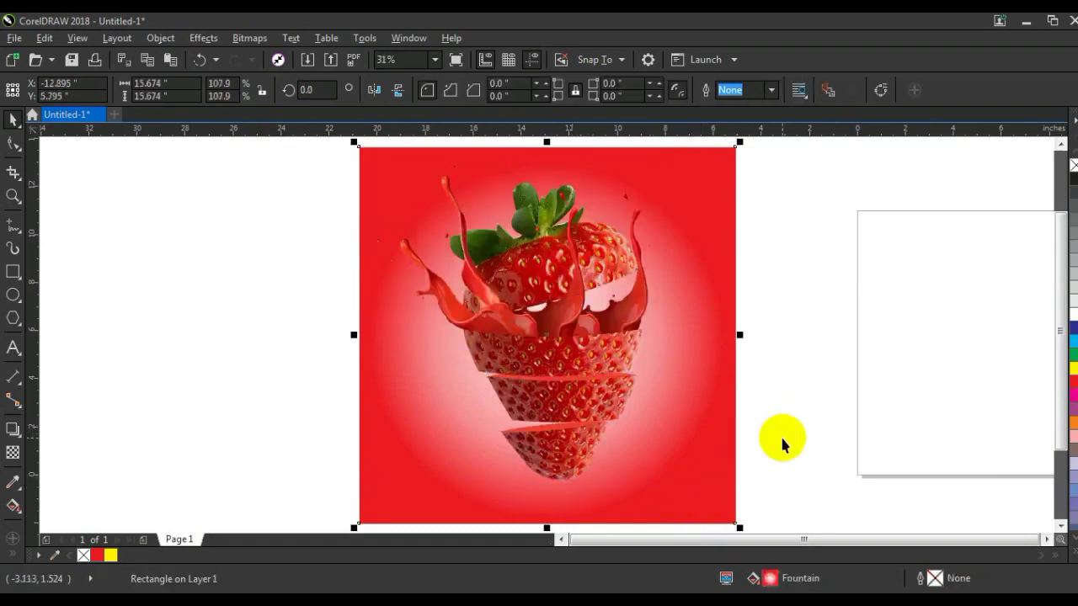
{"action": "key", "text": "F9"}
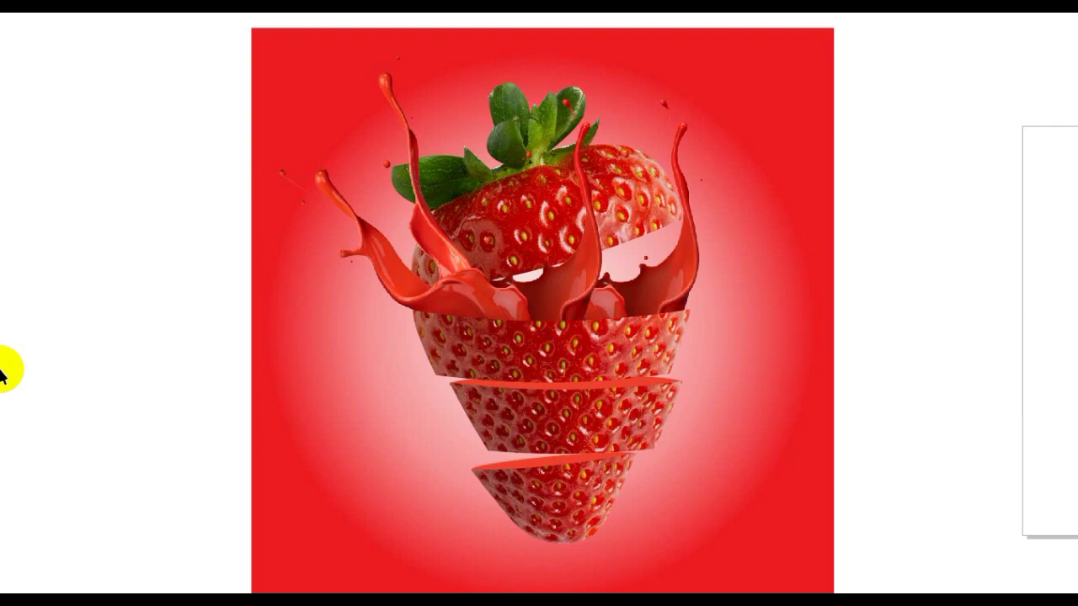